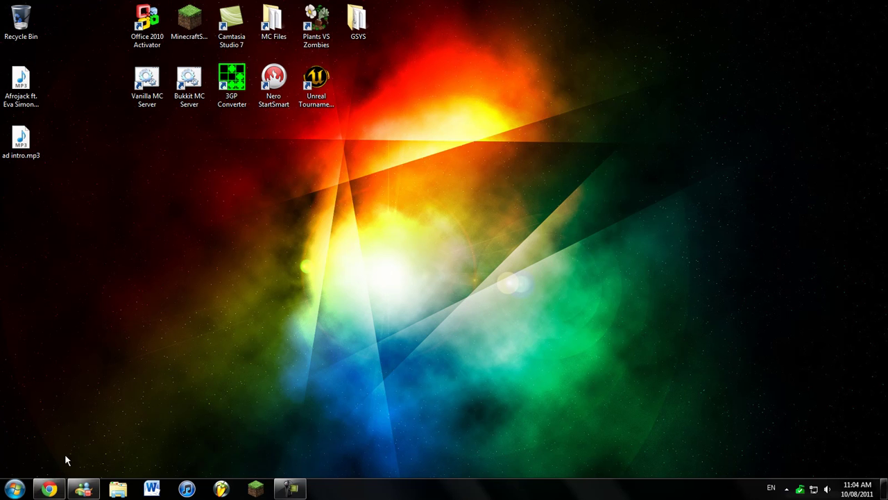
# Switch to Chrome and download Zombe's modpack v4.32 from its Minecraft Forum thread.
pyautogui.click(56, 492)
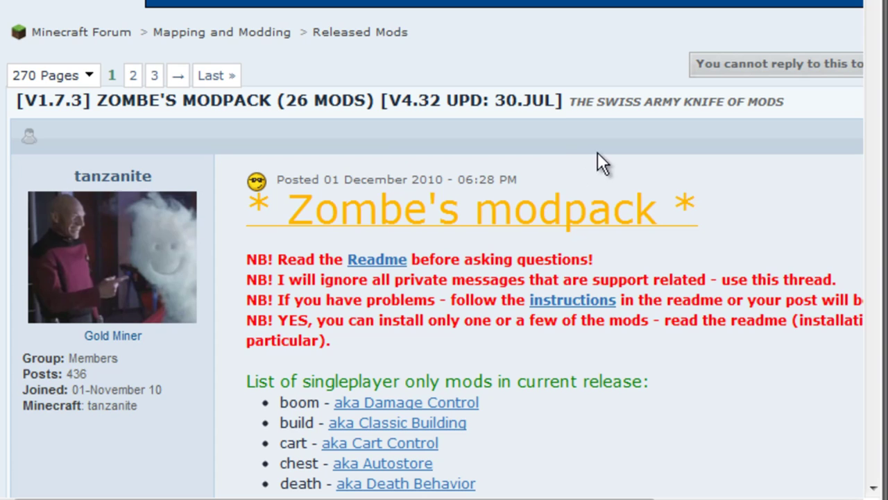
pyautogui.scroll(-15, 311, 271)
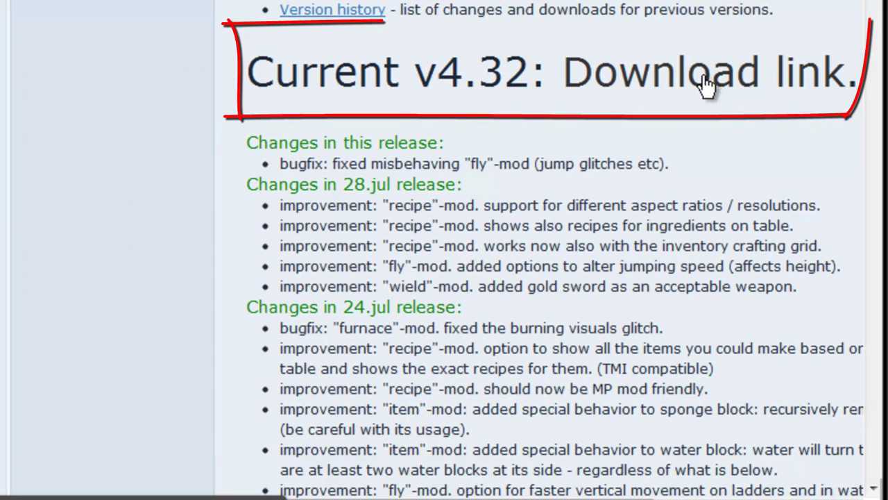
pyautogui.click(708, 83)
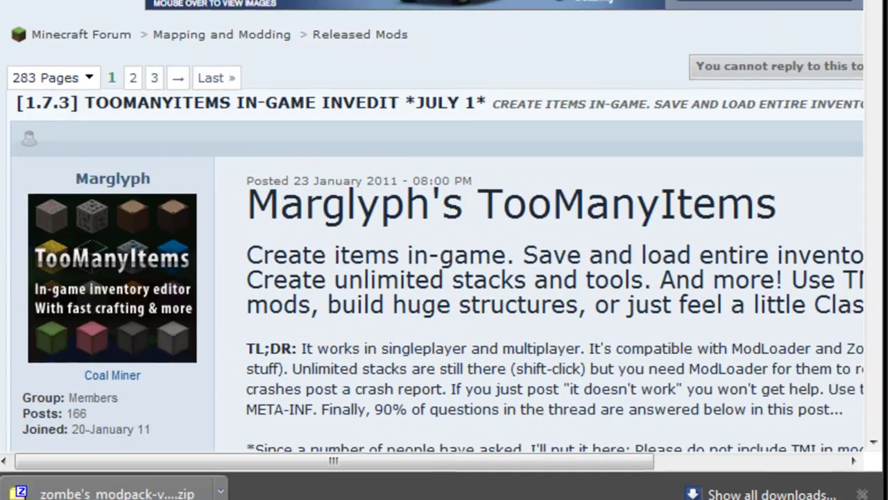
# Download the TooManyItems mod for Minecraft 1.7.3 from its forum thread.
pyautogui.scroll(-4, 519, 243)
pyautogui.scroll(-10, 526, 216)
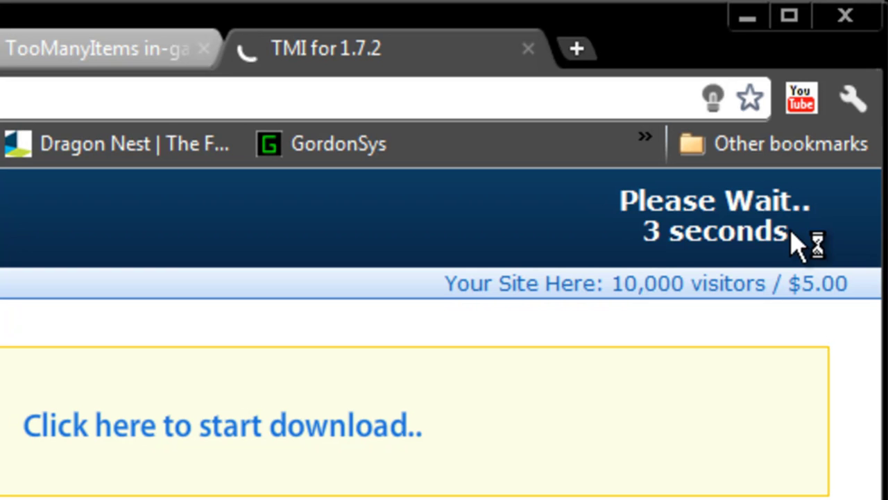
pyautogui.moveTo(799, 242); pyautogui.dragTo(606, 200)
pyautogui.click(671, 199)
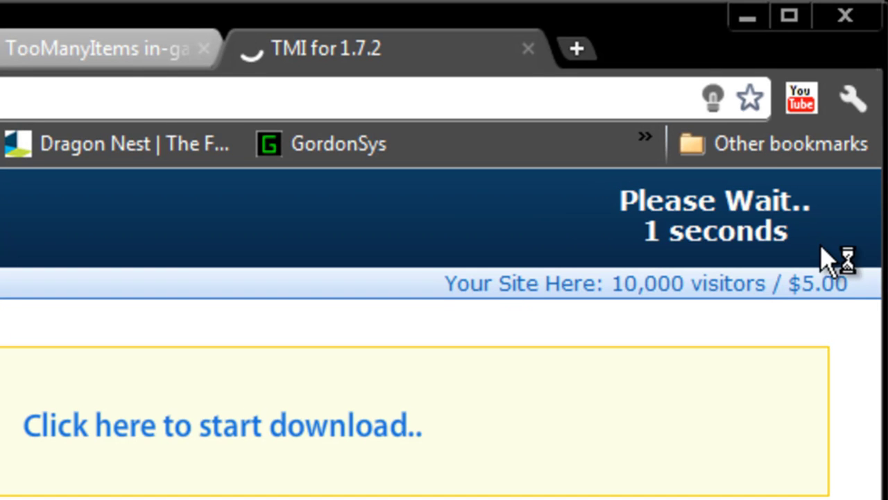
pyautogui.moveTo(814, 239); pyautogui.dragTo(624, 224)
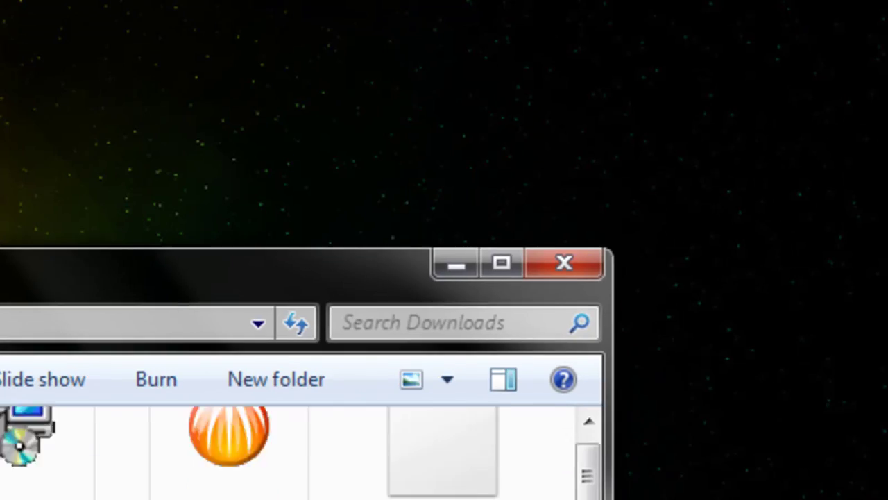
# Copy TooManyItems2011_07_01 (1).zip and zombe's_modpack-v4.32_MC.beta.1.7.3.zip from the Downloads folder to the desktop.
pyautogui.scroll(-10, 693, 229)
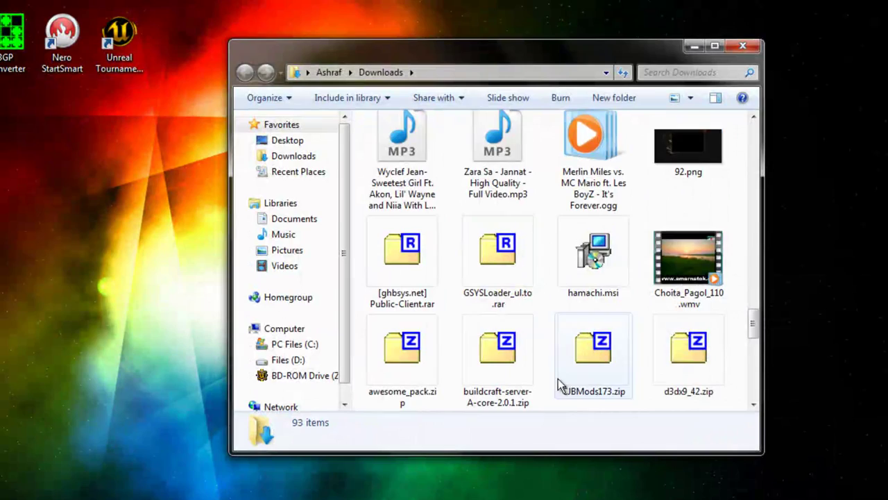
pyautogui.scroll(-1, 616, 361)
pyautogui.scroll(-6, 617, 357)
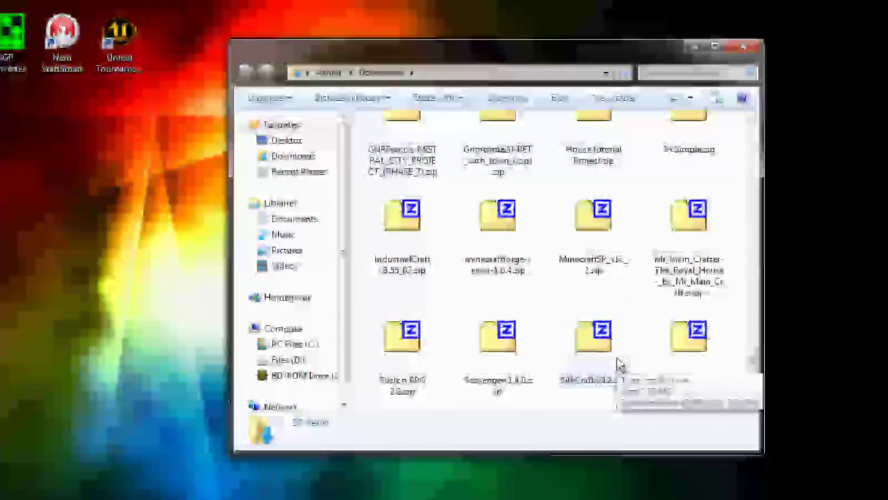
pyautogui.click(528, 290)
pyautogui.keyDown('ctrl'); pyautogui.click(405, 340); pyautogui.keyUp('ctrl')
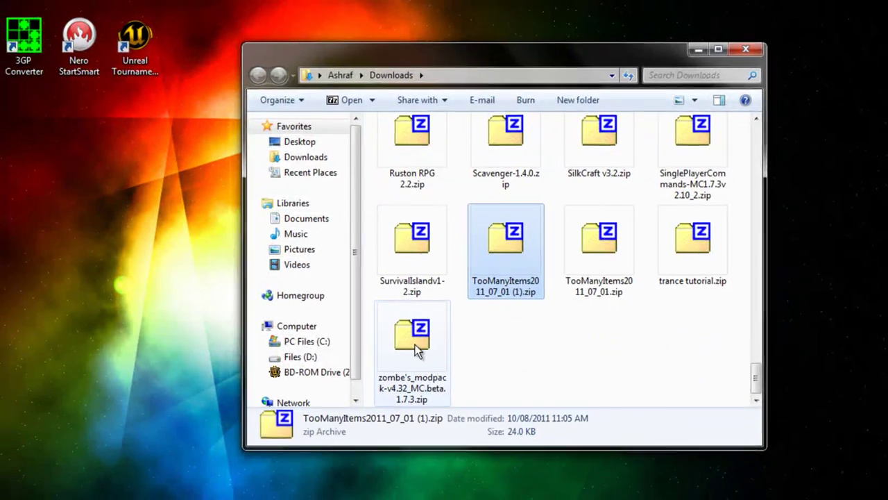
pyautogui.moveTo(539, 293); pyautogui.dragTo(109, 280)
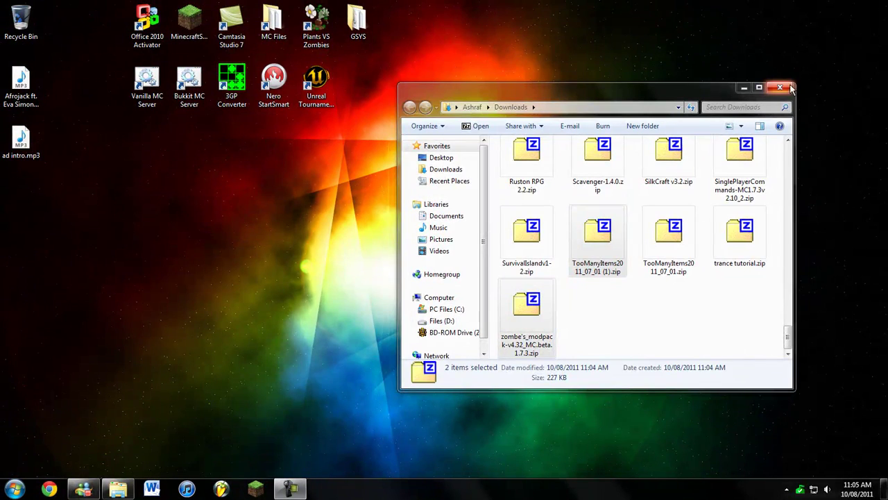
# Close the Downloads folder and move both mod zips to the middle of the desktop.
pyautogui.click(790, 86)
pyautogui.moveTo(88, 199); pyautogui.dragTo(2, 268)
pyautogui.moveTo(31, 268); pyautogui.dragTo(402, 264)
pyautogui.click(557, 379)
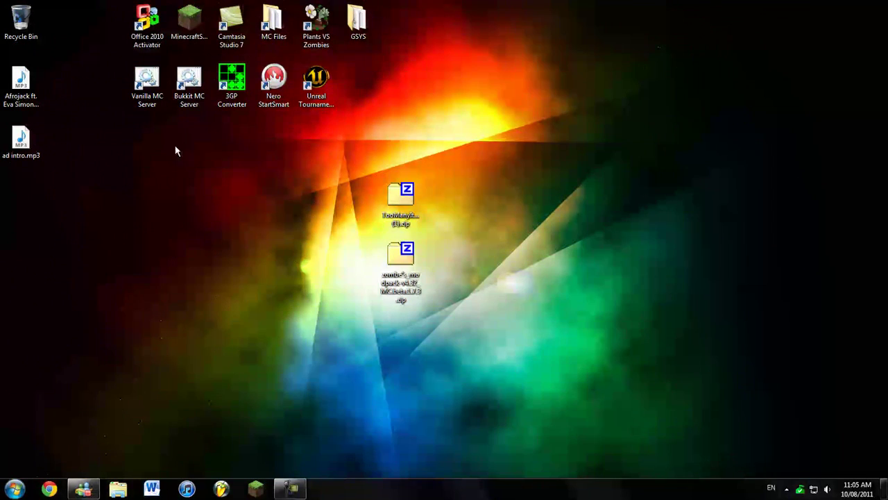
# Start the Minecraft launcher and enter the game with Force Update enabled.
pyautogui.doubleClick(193, 17)
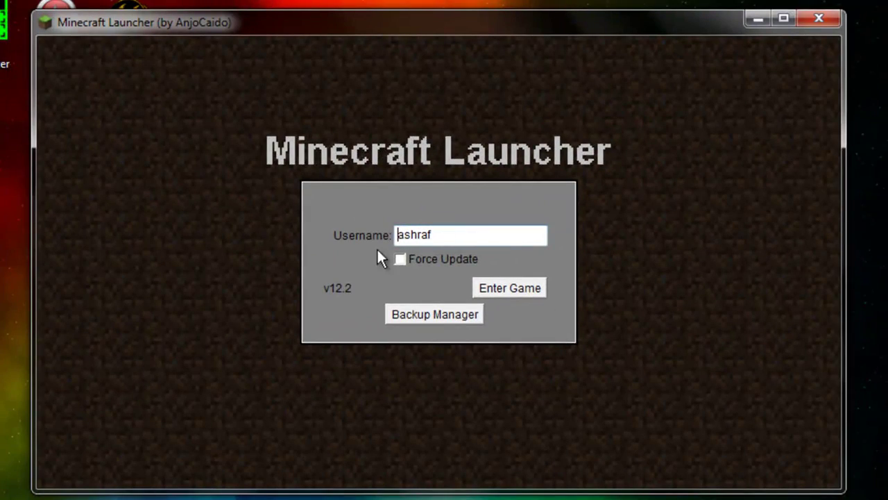
pyautogui.click(419, 242)
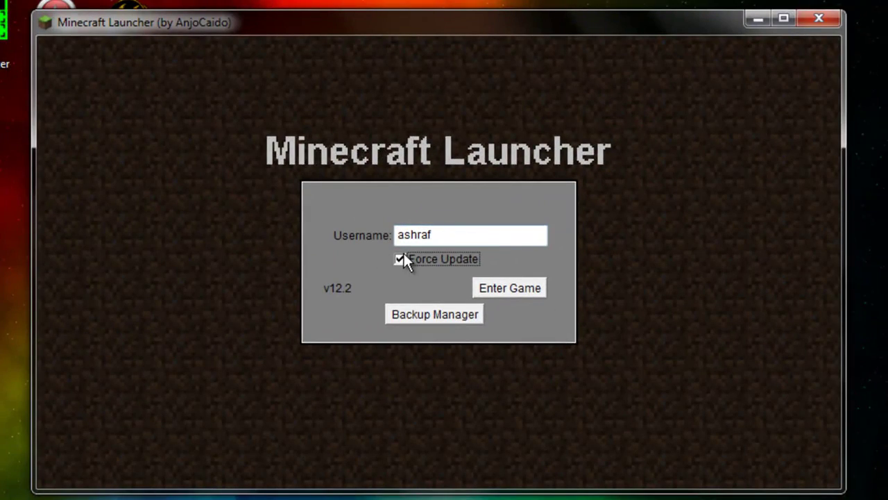
pyautogui.click(510, 290)
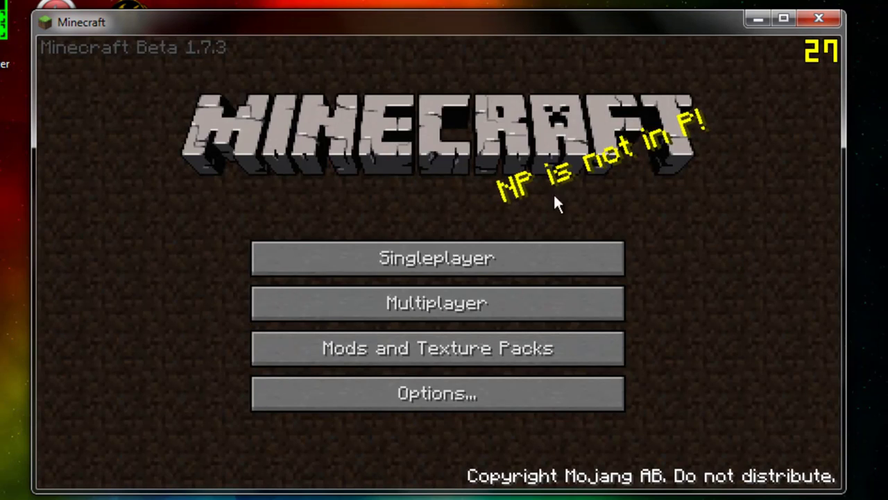
# Create a new singleplayer world with the default settings.
pyautogui.click(450, 264)
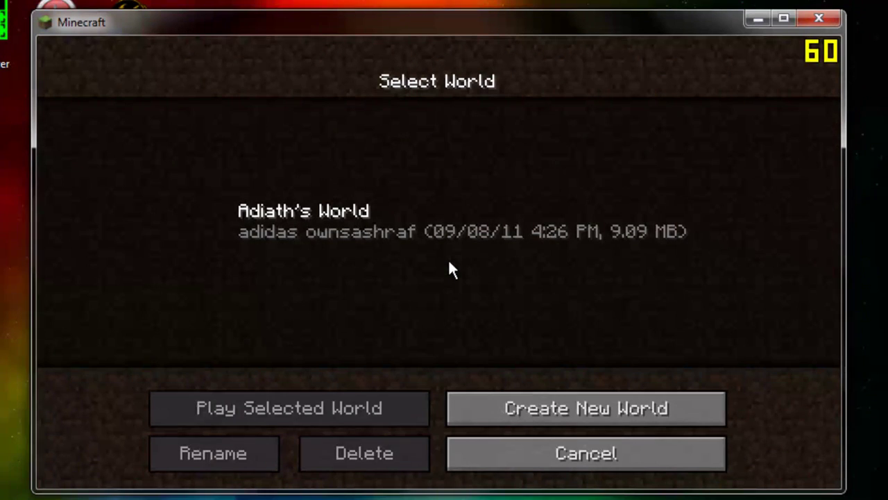
pyautogui.click(545, 395)
pyautogui.click(524, 380)
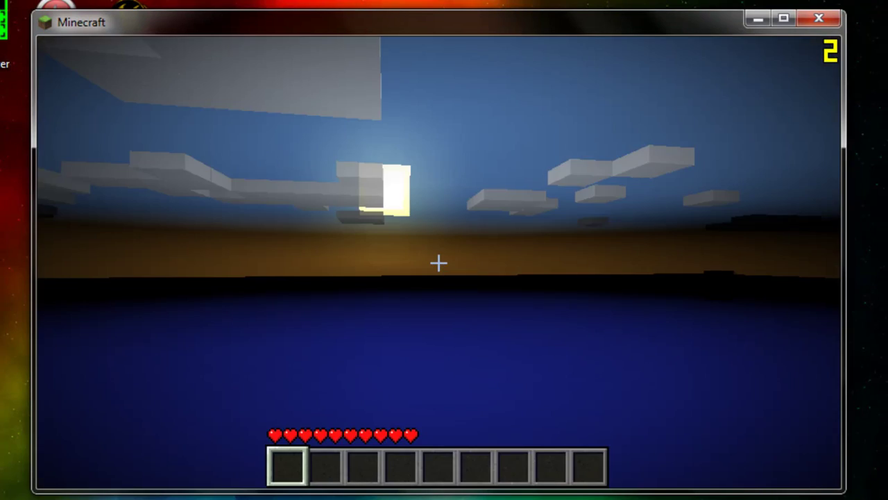
# Walk around the new world and check the inventory to test the unmodded game, ending by quitting it.
pyautogui.press('w')
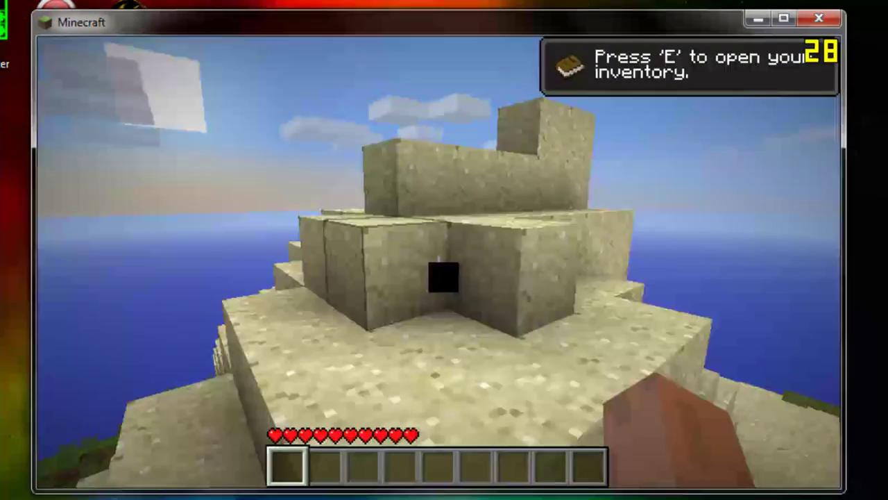
pyautogui.press('w')
pyautogui.press('space')
pyautogui.press('space')
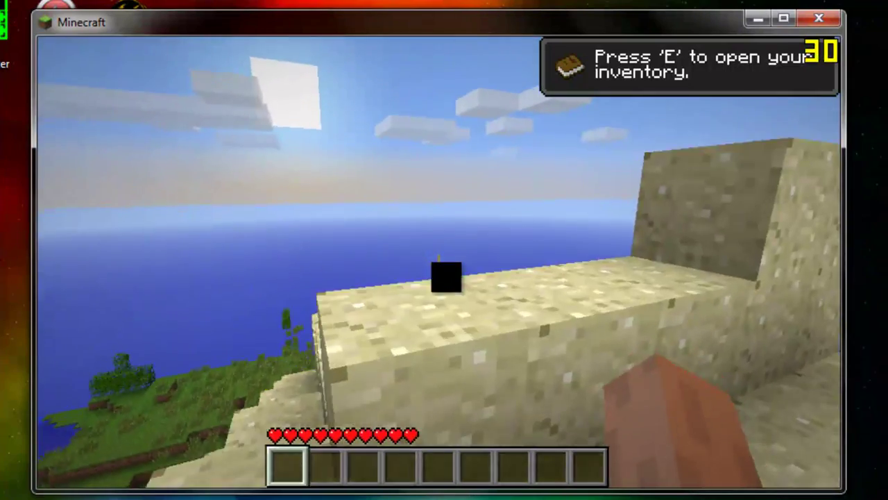
pyautogui.press('e')
pyautogui.press('e')
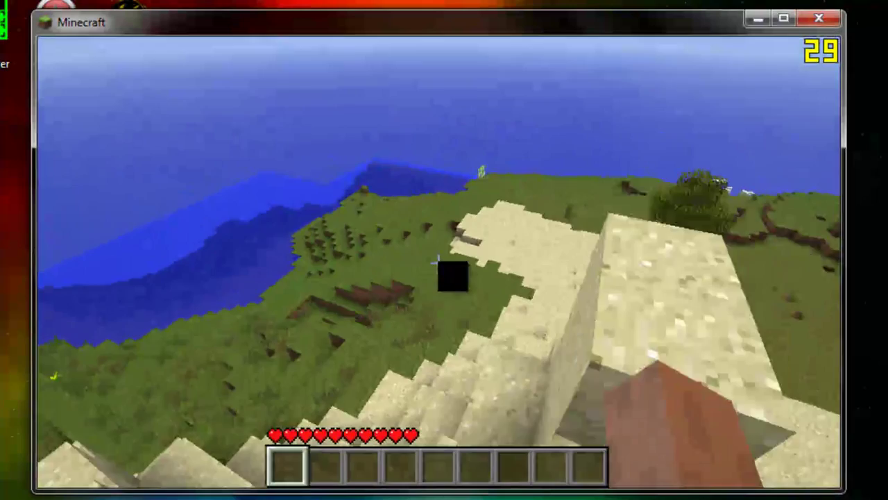
pyautogui.press('Escape')
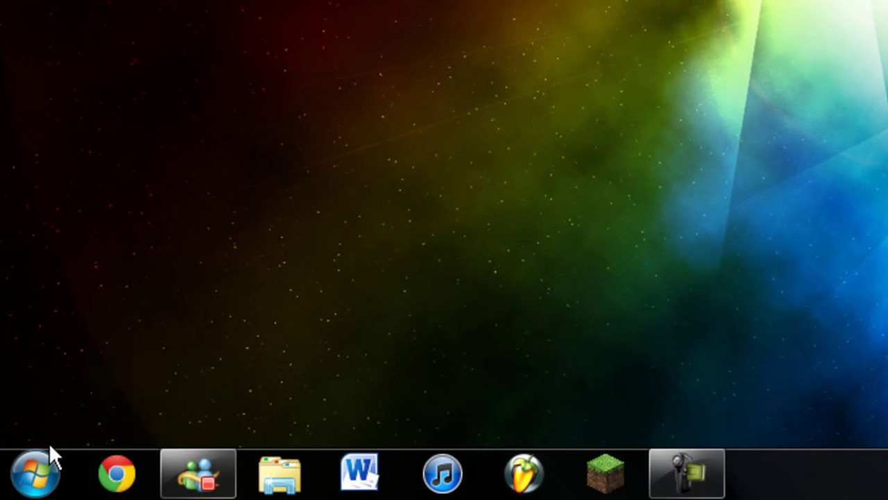
# Open the %appdata% folder through the Windows Run command.
pyautogui.click(35, 472)
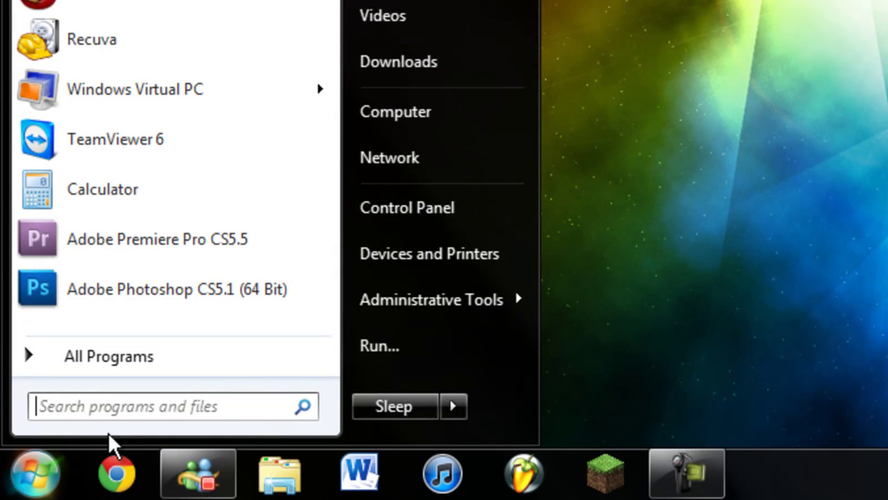
pyautogui.click(404, 354)
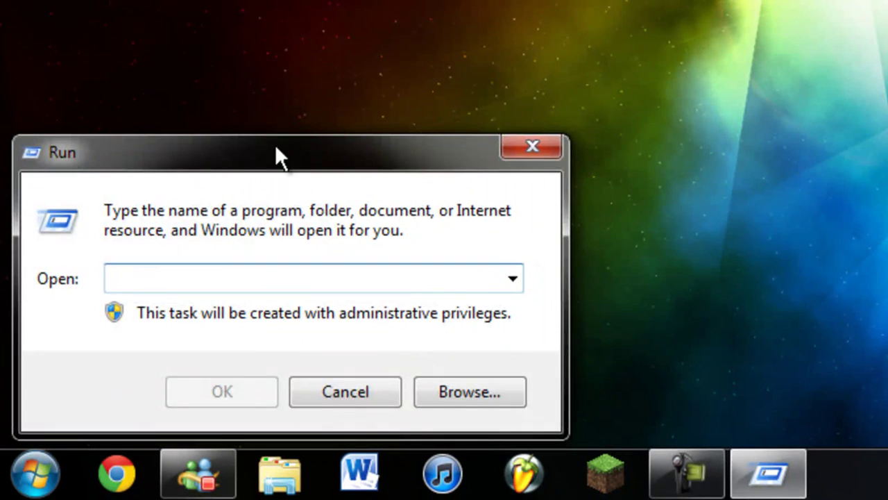
pyautogui.moveTo(275, 155); pyautogui.dragTo(440, 0)
pyautogui.write('%ap')
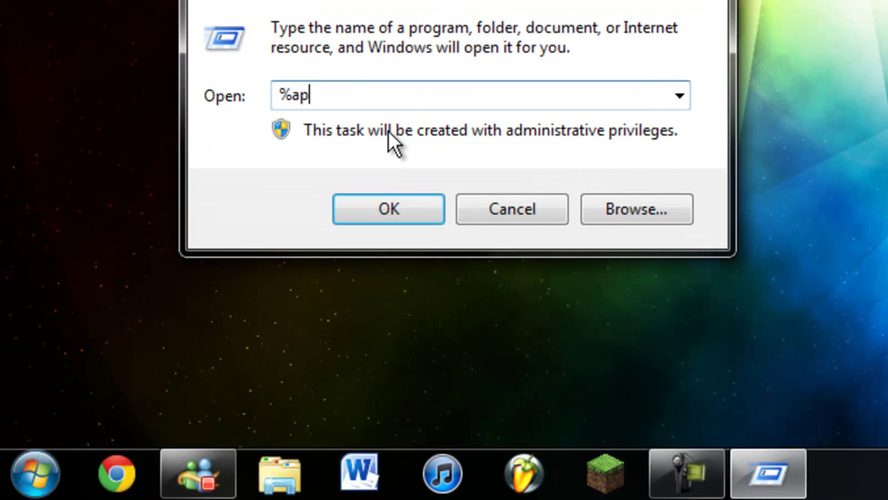
pyautogui.write('pdata%')
pyautogui.press('BackSpace')
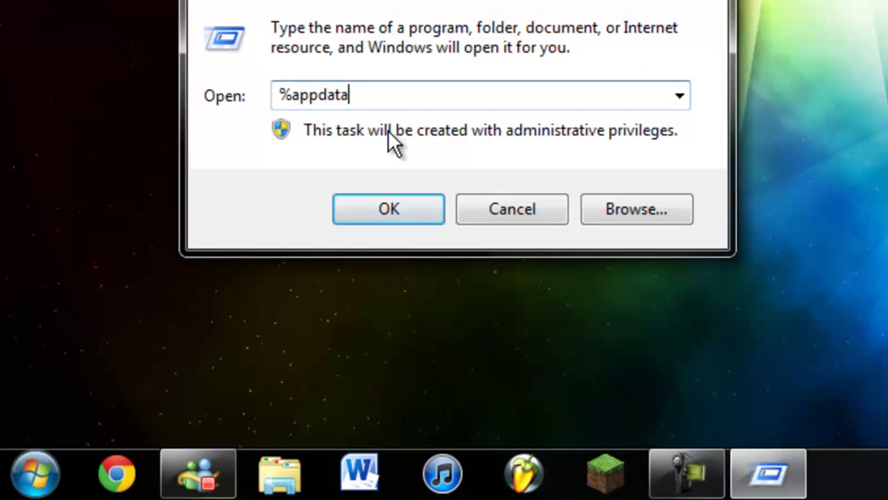
pyautogui.write('%')
pyautogui.press('Return')
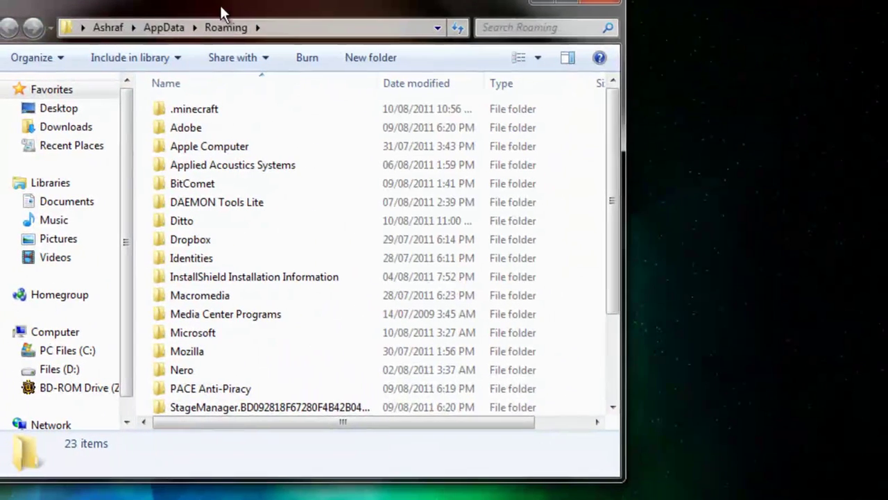
# Go to .minecraft\bin and open minecraft.jar as an archive in 7-Zip.
pyautogui.doubleClick(235, 107)
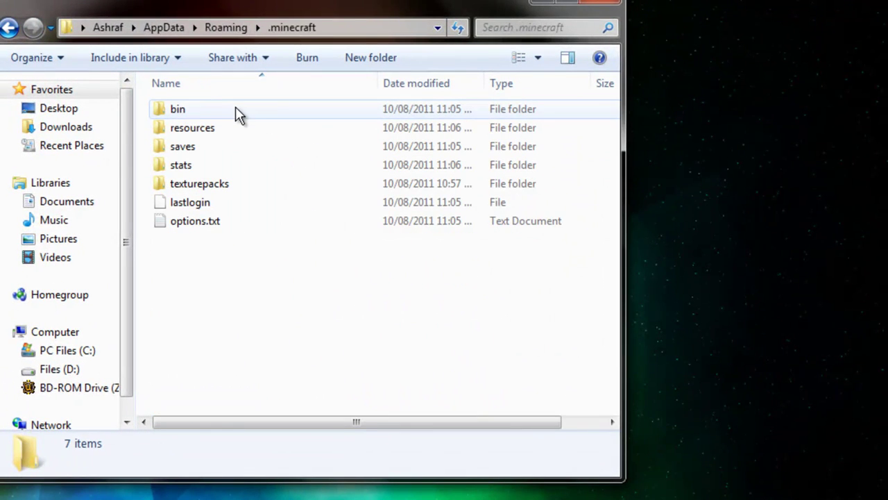
pyautogui.doubleClick(203, 109)
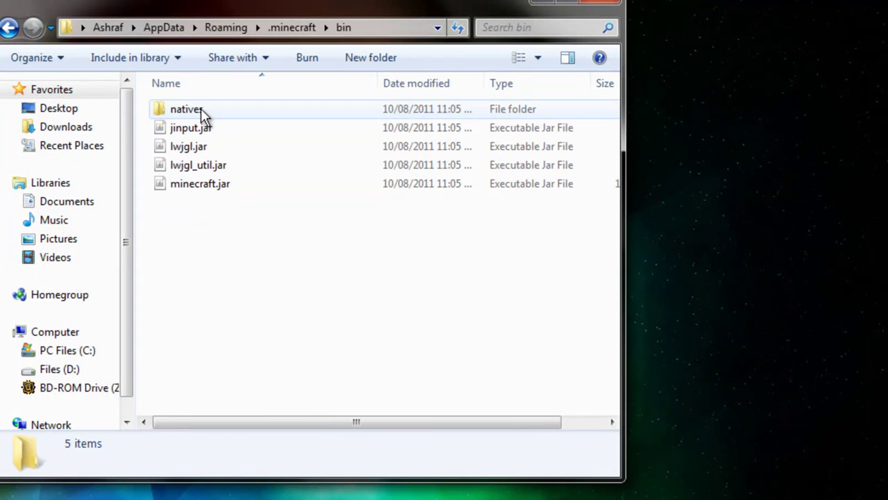
pyautogui.rightClick(201, 185)
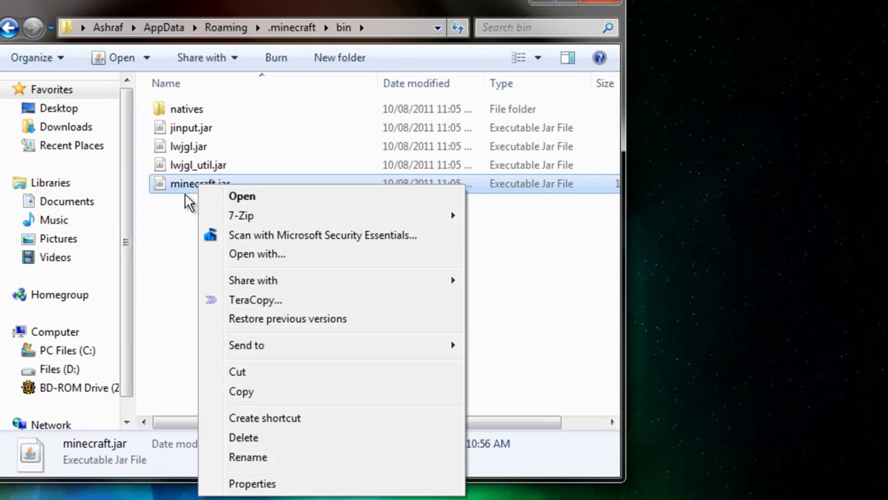
pyautogui.click(172, 229)
pyautogui.rightClick(179, 193)
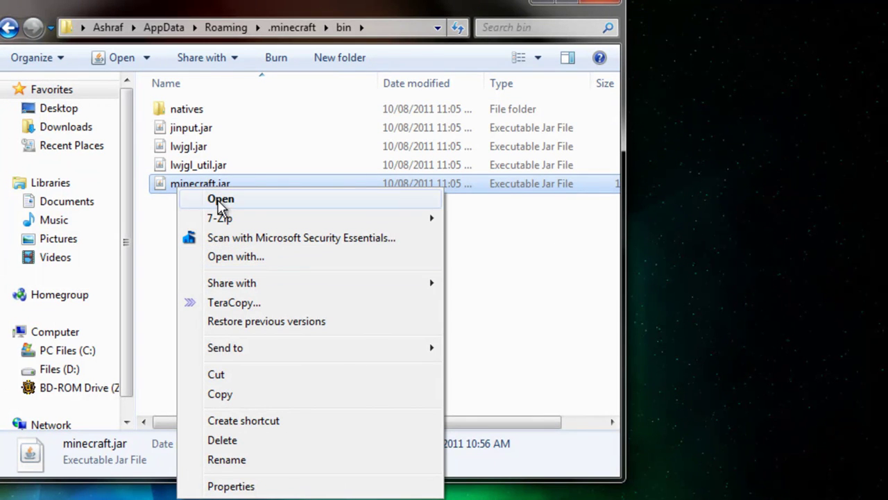
pyautogui.moveTo(341, 220)
pyautogui.click(617, 221)
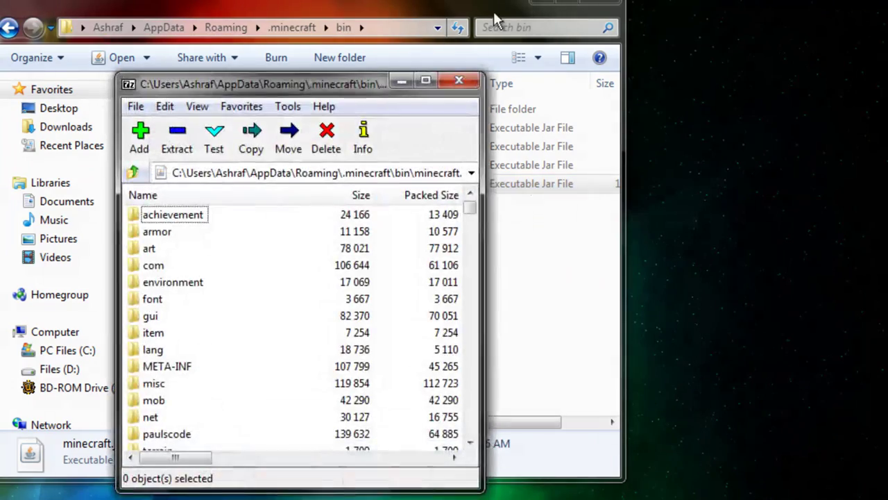
# Delete the META-INF folder from the minecraft.jar archive.
pyautogui.click(555, 7)
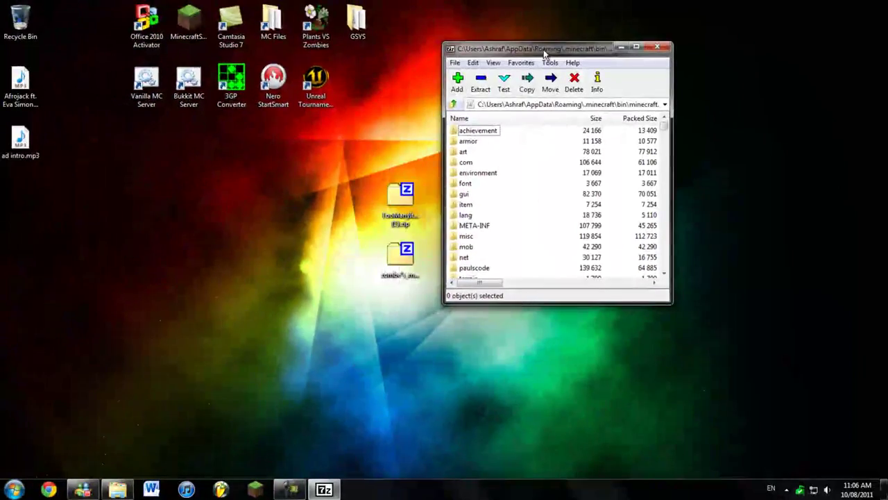
pyautogui.doubleClick(295, 84)
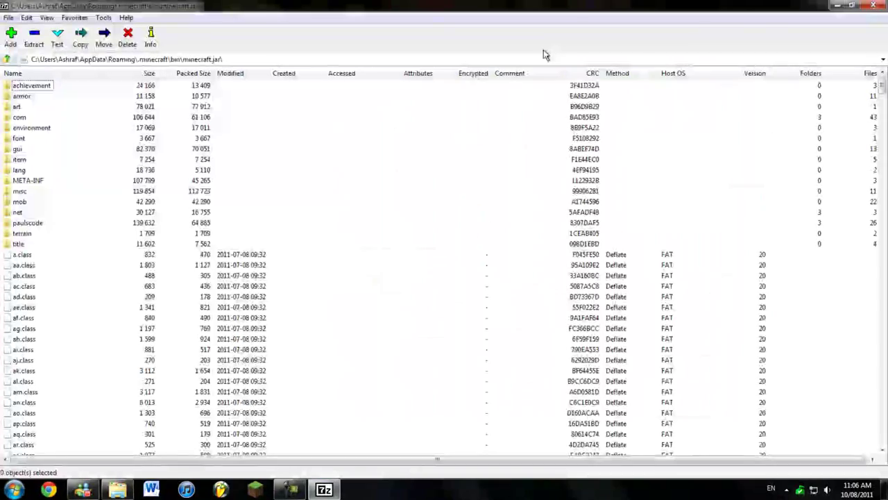
pyautogui.click(20, 180)
pyautogui.press('Delete')
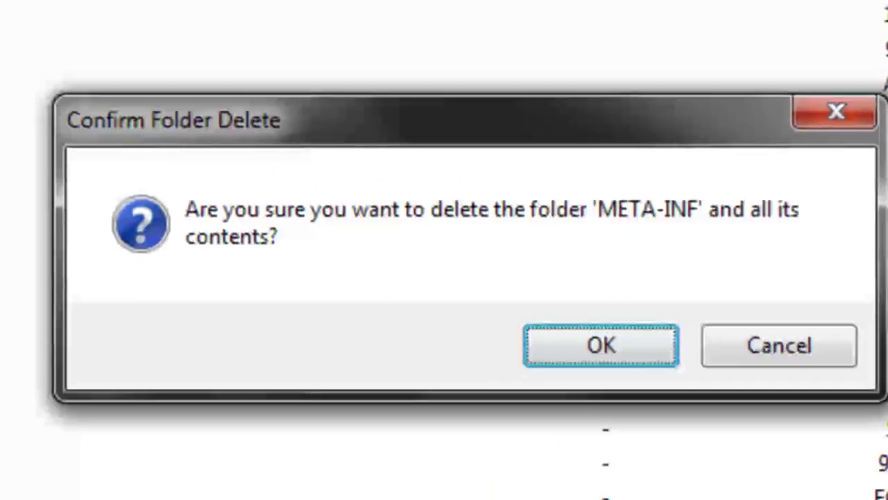
pyautogui.click(628, 345)
# Place the minecraft.jar archive on one half of the screen and open zombe's modpack zip in 7-Zip beside it.
pyautogui.moveTo(288, 4); pyautogui.dragTo(886, 42)
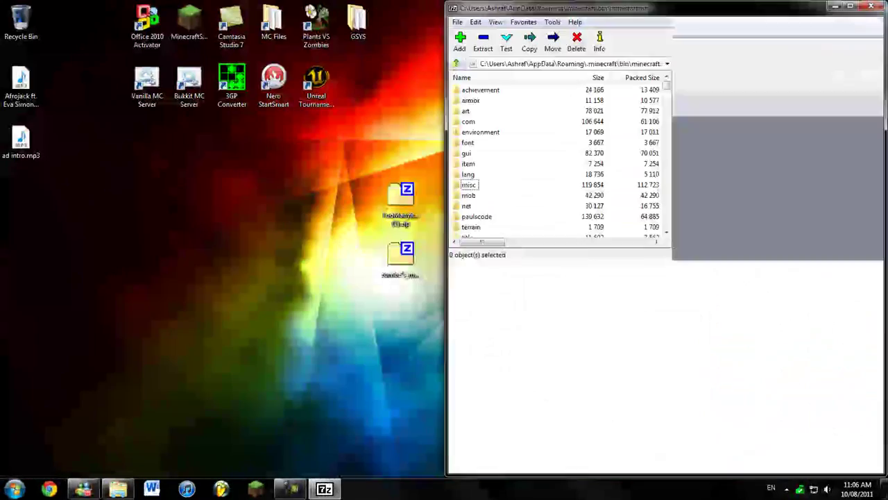
pyautogui.moveTo(418, 269); pyautogui.dragTo(69, 199)
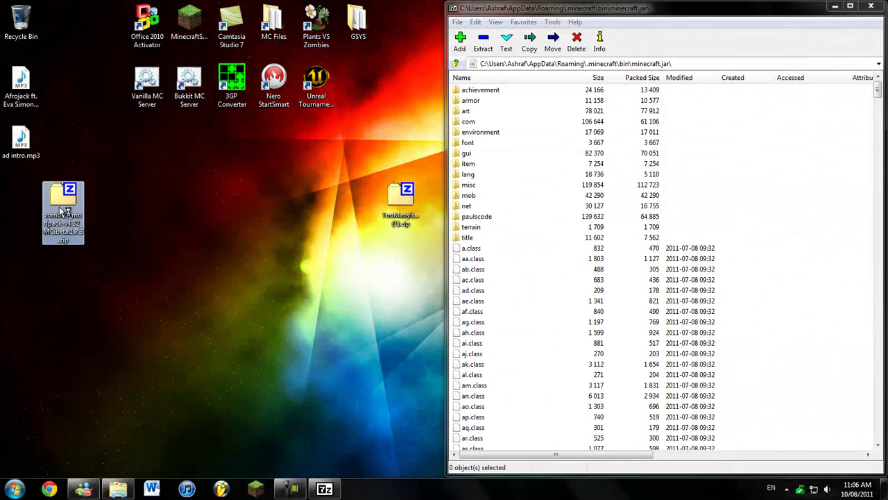
pyautogui.doubleClick(63, 197)
pyautogui.moveTo(447, 108); pyautogui.dragTo(2, 104)
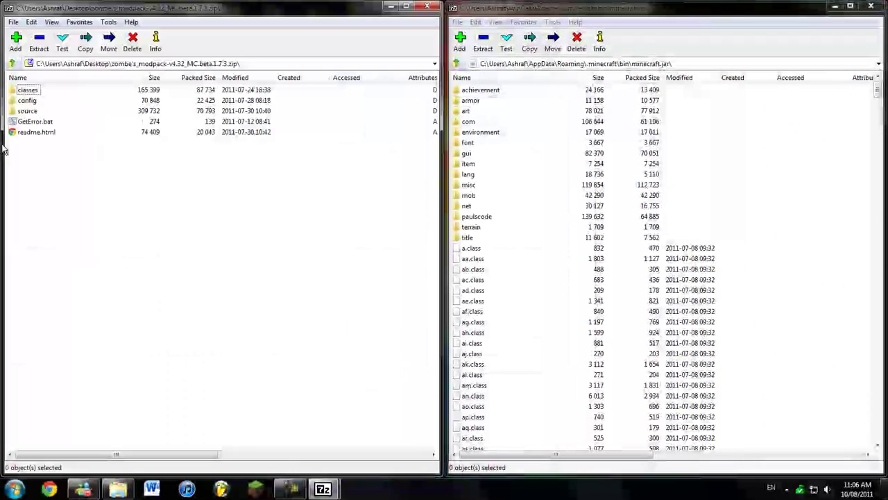
# Copy all files from the modpack's classes folder into minecraft.jar and minimize the modpack archive.
pyautogui.doubleClick(27, 91)
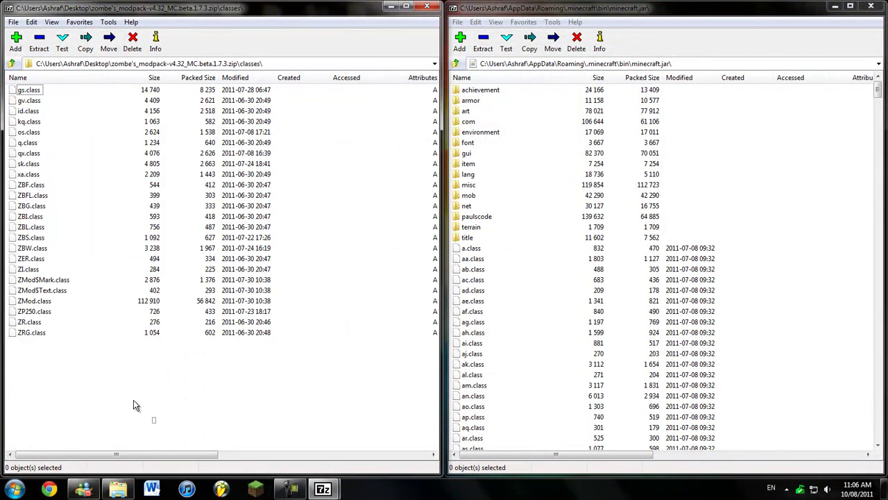
pyautogui.moveTo(157, 421); pyautogui.dragTo(488, 238)
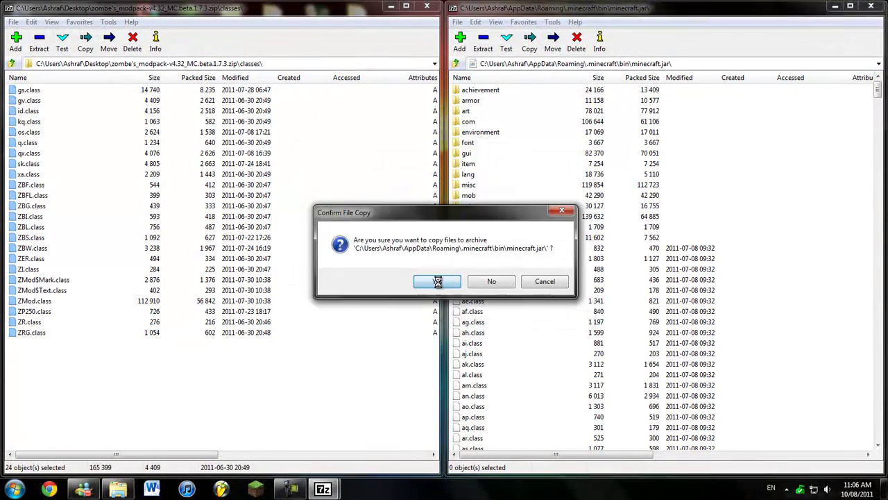
pyautogui.click(438, 281)
pyautogui.click(159, 409)
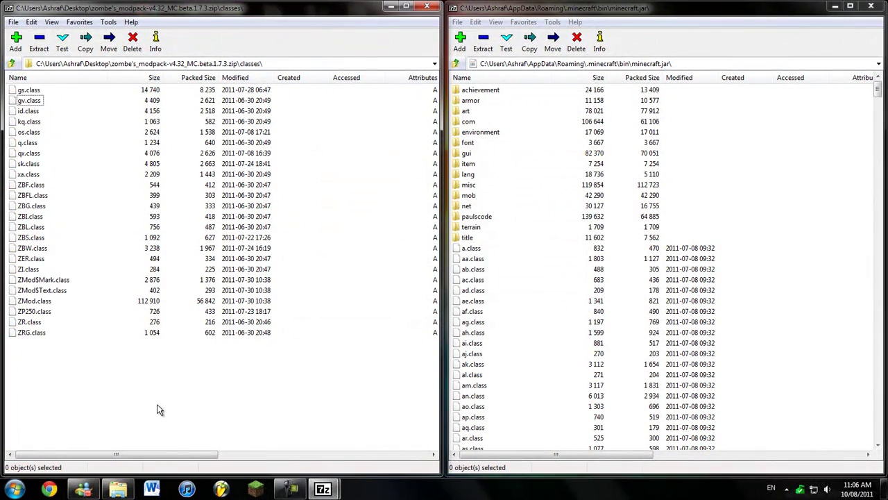
pyautogui.click(391, 7)
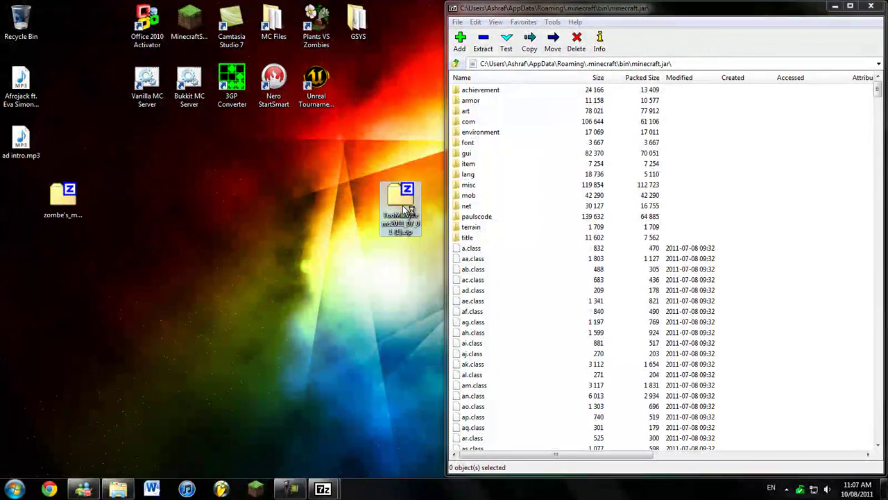
# Open the TooManyItems zip, copy all its files into minecraft.jar, and discard the zip to the Recycle Bin.
pyautogui.doubleClick(406, 208)
pyautogui.moveTo(480, 111); pyautogui.dragTo(1, 114)
pyautogui.moveTo(130, 350); pyautogui.dragTo(6, 85)
pyautogui.moveTo(677, 392); pyautogui.dragTo(676, 392)
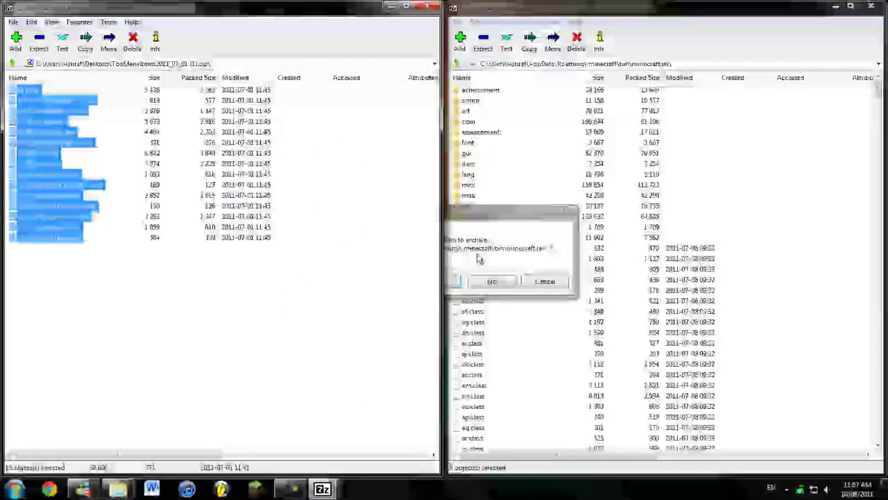
pyautogui.click(435, 283)
pyautogui.click(426, 5)
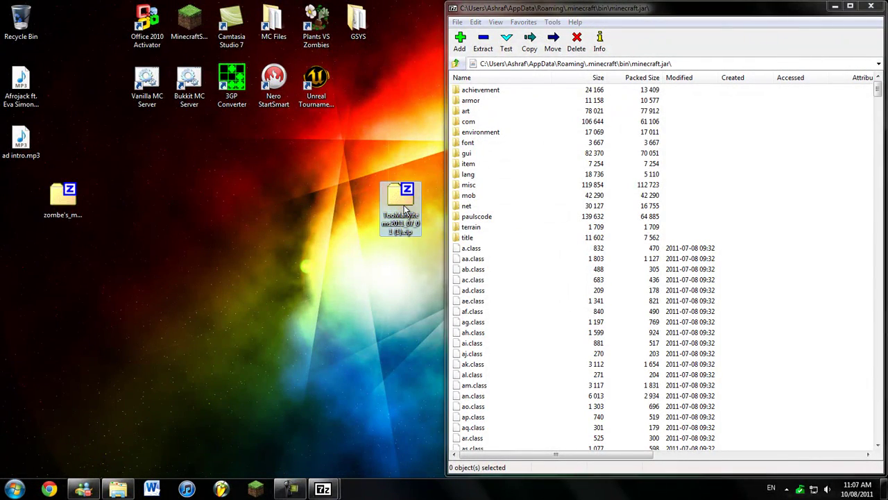
pyautogui.moveTo(405, 207); pyautogui.dragTo(23, 23)
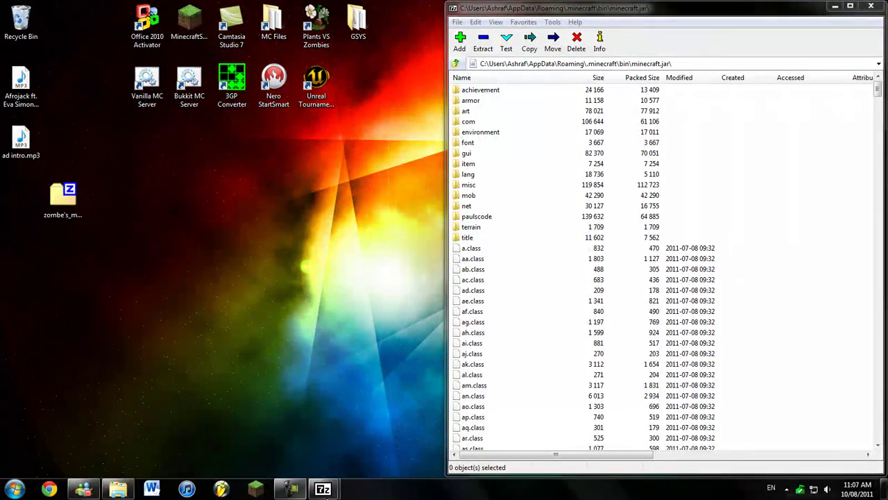
# Bring back zombe's modpack archive at its top level and close the minecraft.jar archive.
pyautogui.moveTo(324, 493)
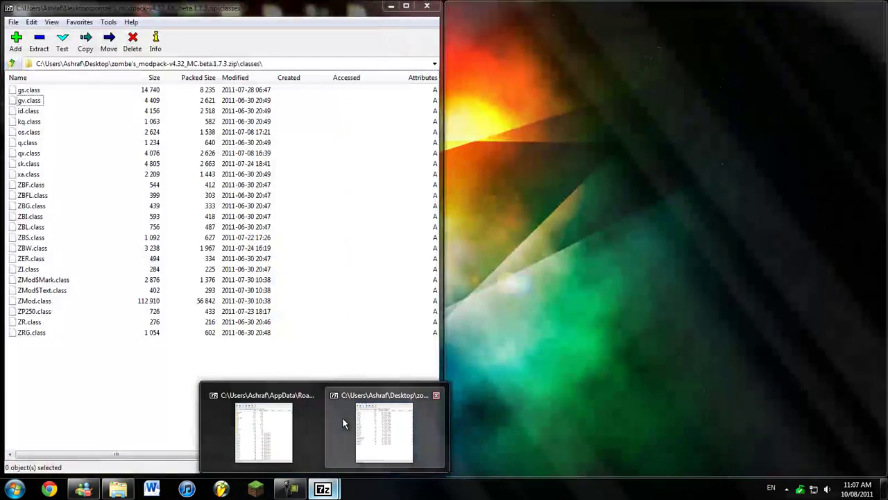
pyautogui.click(342, 417)
pyautogui.click(12, 63)
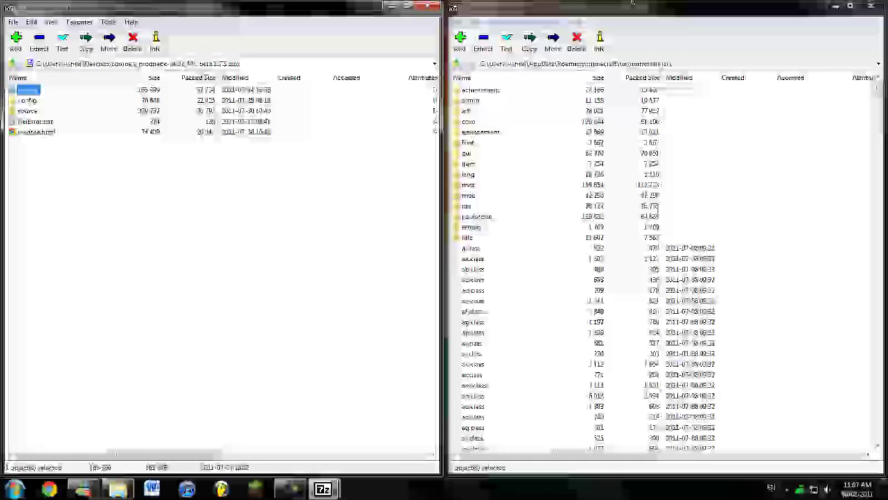
pyautogui.click(879, 7)
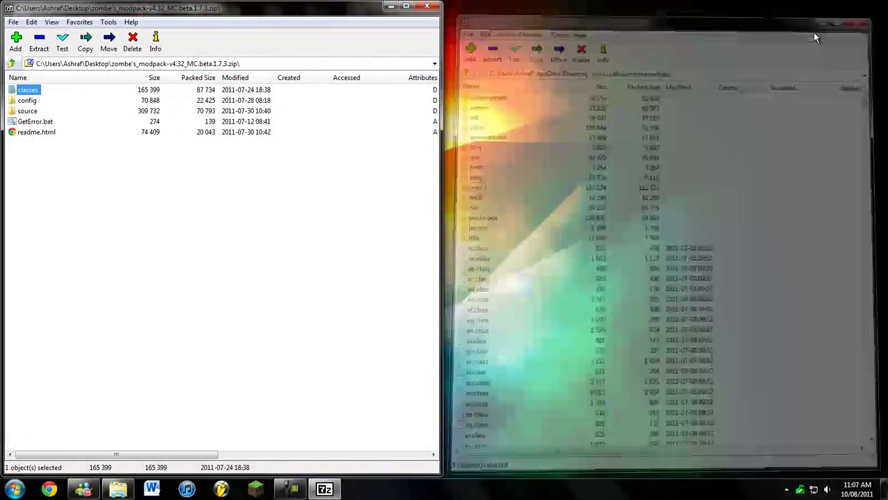
# Show the .minecraft folder beside the modpack archive and open the archive's config folder.
pyautogui.click(118, 489)
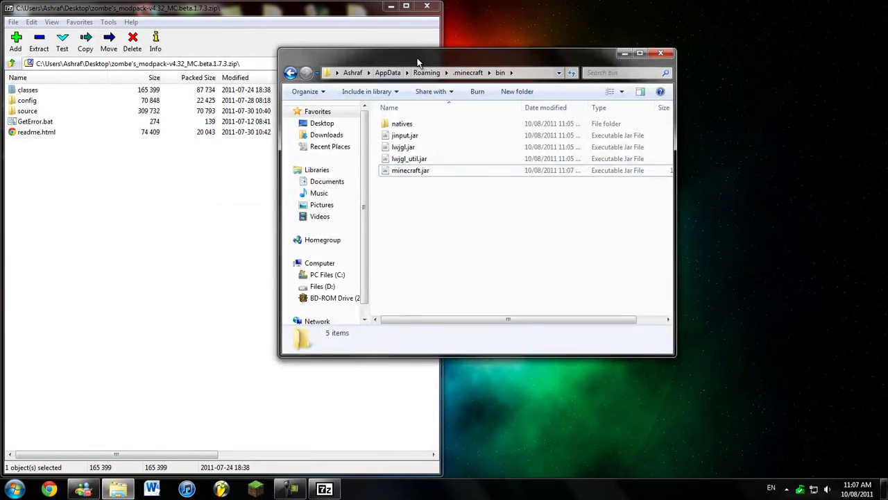
pyautogui.moveTo(405, 61); pyautogui.dragTo(573, 42)
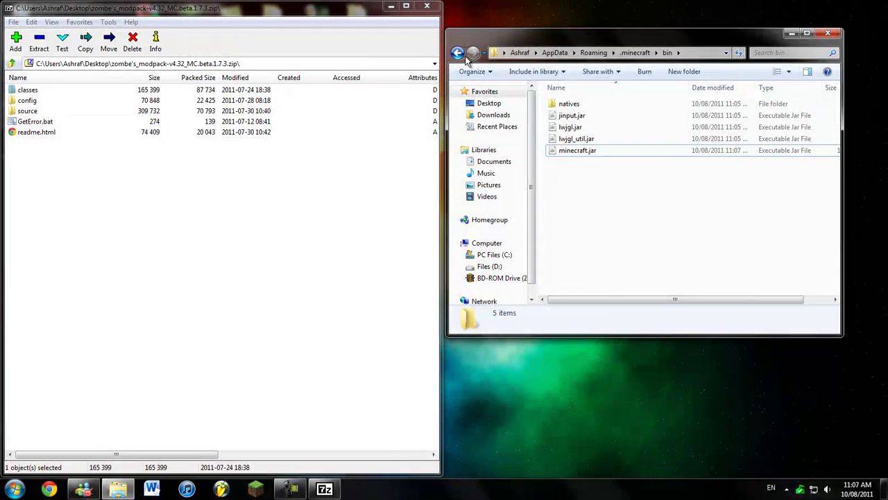
pyautogui.click(458, 53)
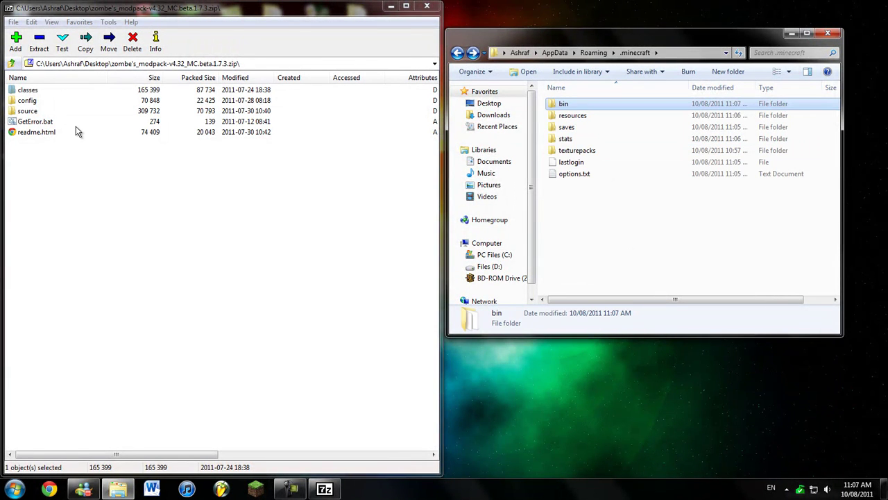
pyautogui.doubleClick(32, 101)
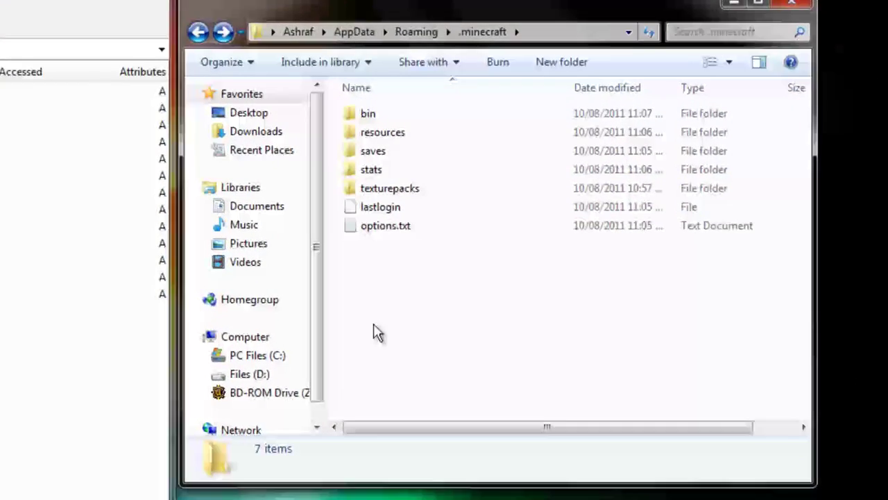
# Create a folder named mods inside .minecraft and open it.
pyautogui.rightClick(575, 210)
pyautogui.moveTo(582, 499)
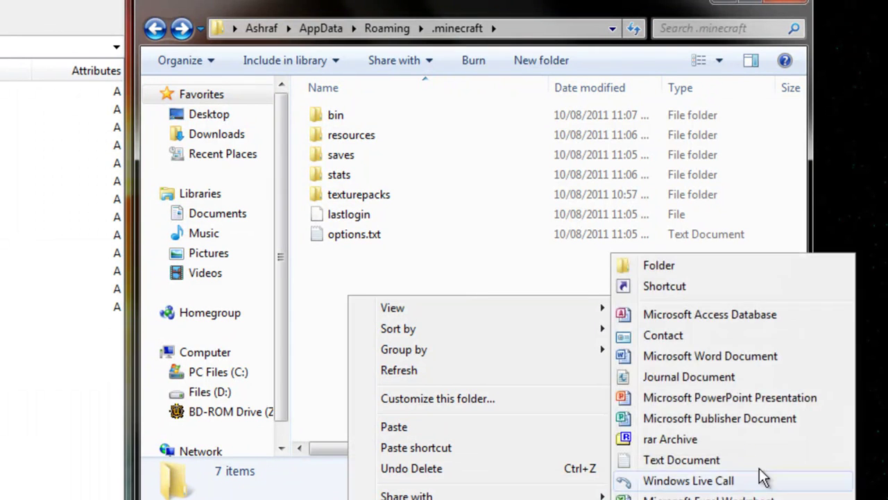
pyautogui.click(699, 262)
pyautogui.write('mods')
pyautogui.press('Return')
pyautogui.press('Return')
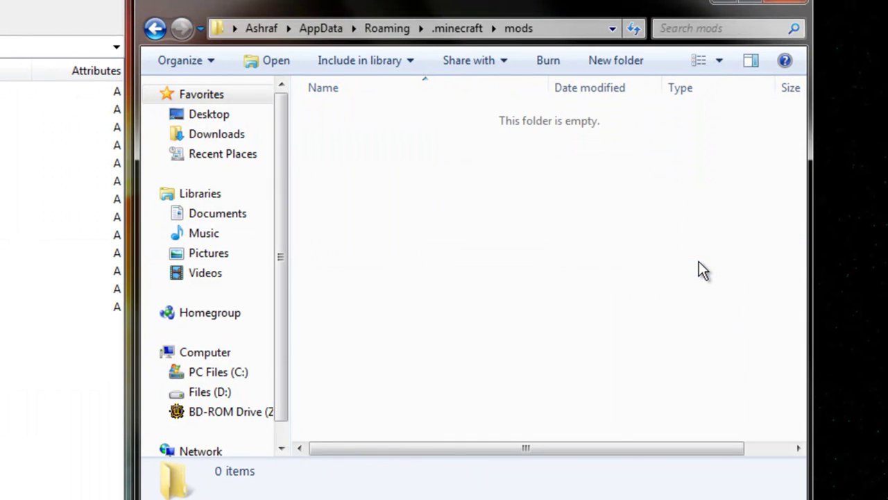
# Create a folder named zombe inside the mods folder and open it.
pyautogui.rightClick(489, 156)
pyautogui.moveTo(545, 405)
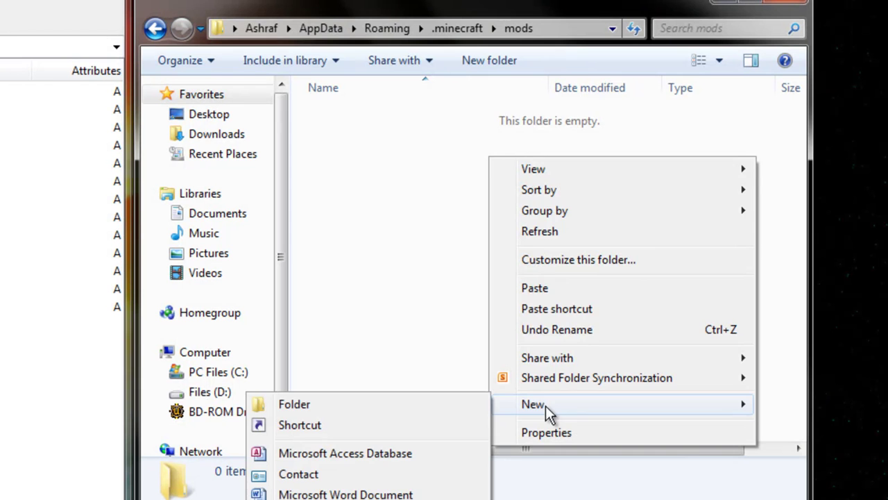
pyautogui.click(403, 401)
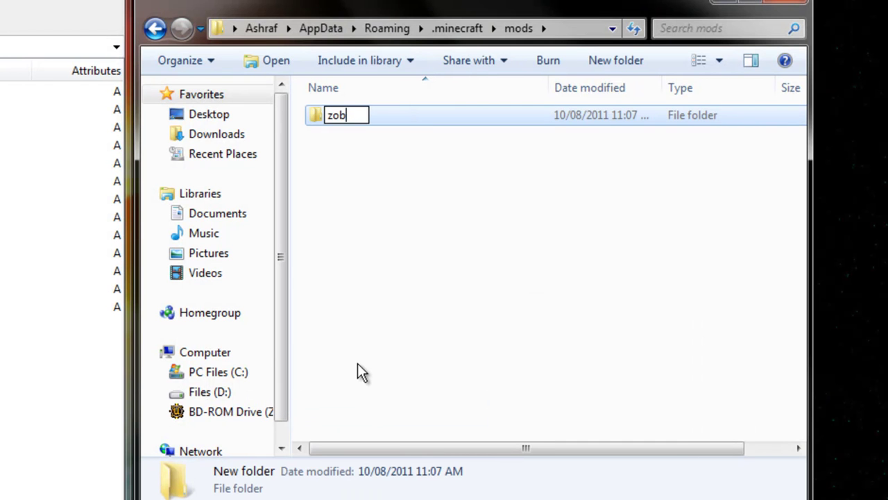
pyautogui.press('Return')
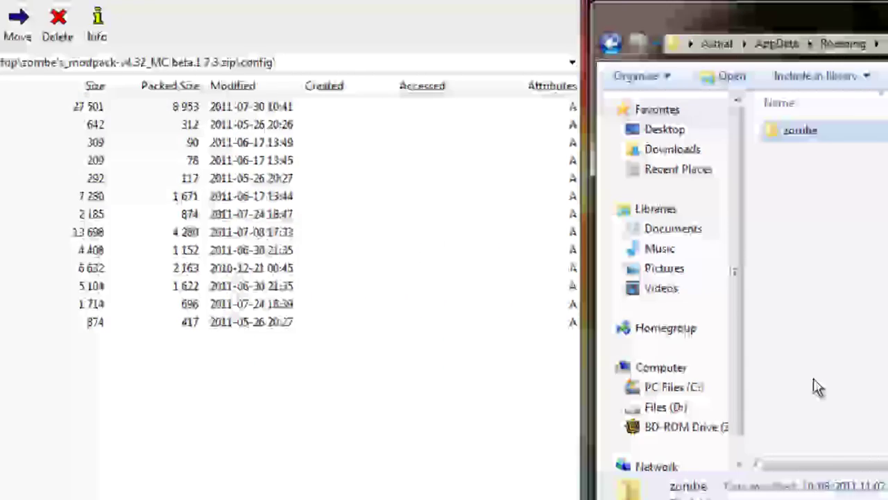
pyautogui.click(624, 496)
pyautogui.doubleClick(885, 208)
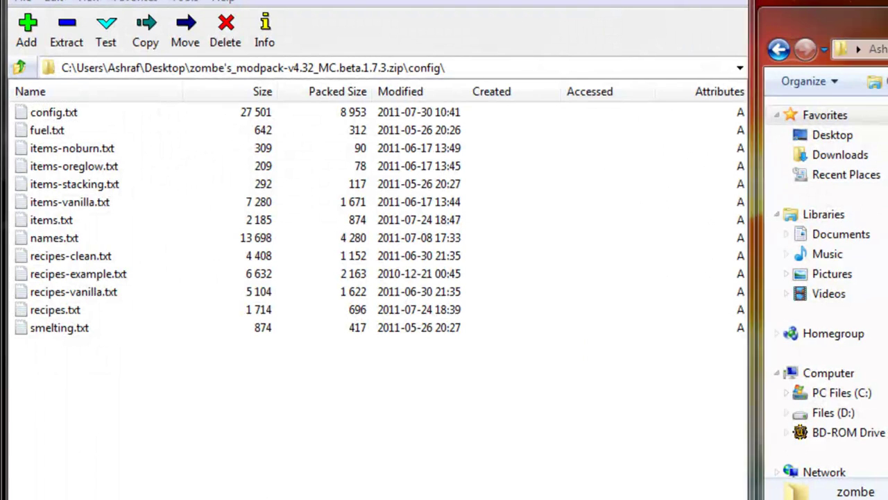
# Copy all text files from the modpack's config folder into mods\zombe and close the modpack archive.
pyautogui.moveTo(487, 498); pyautogui.dragTo(9, 103)
pyautogui.moveTo(32, 147); pyautogui.dragTo(587, 266)
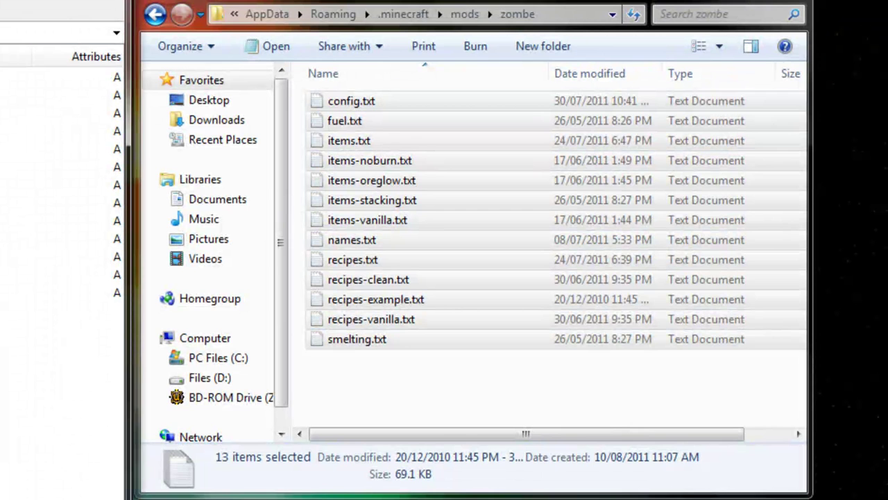
pyautogui.click(106, 1)
pyautogui.click(37, 353)
pyautogui.click(374, 388)
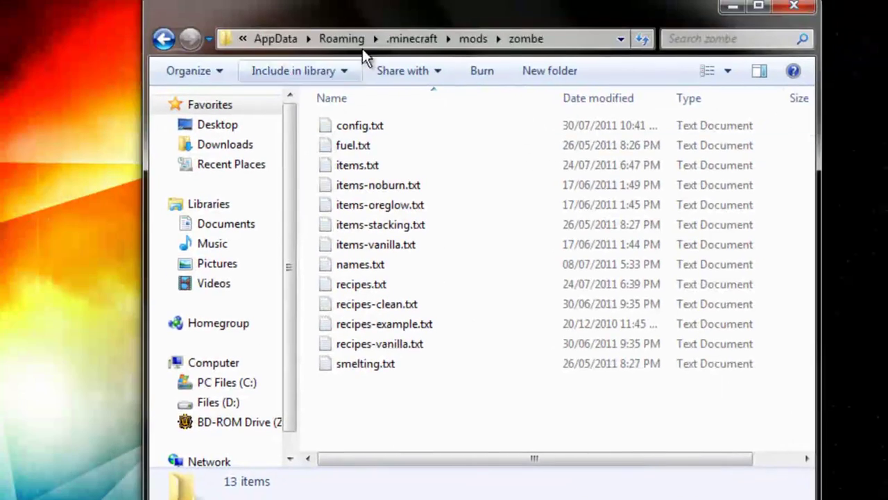
# Open config.txt, uncomment modFlyEnabled, and set keyFlyOn to 1, keyFlyToggle to z, keyFlyUp to X and keyFlyDown to C.
pyautogui.doubleClick(360, 126)
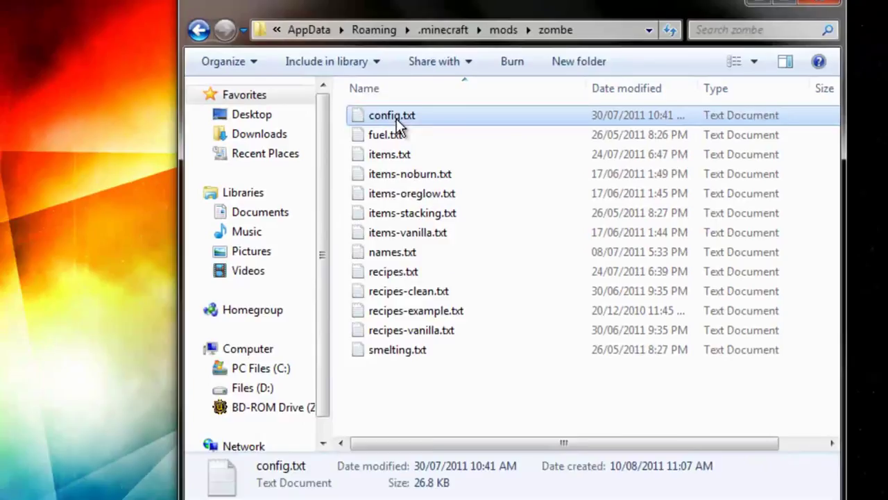
pyautogui.scroll(-12, 358, 222)
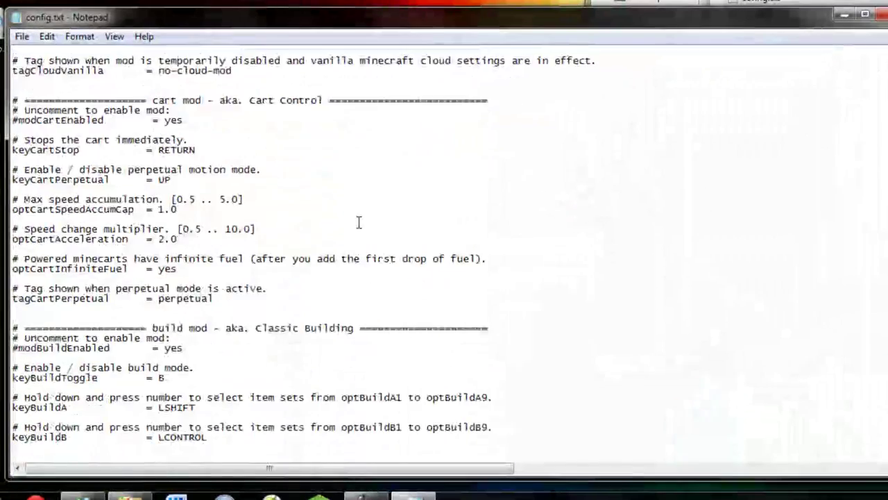
pyautogui.scroll(-20, 359, 222)
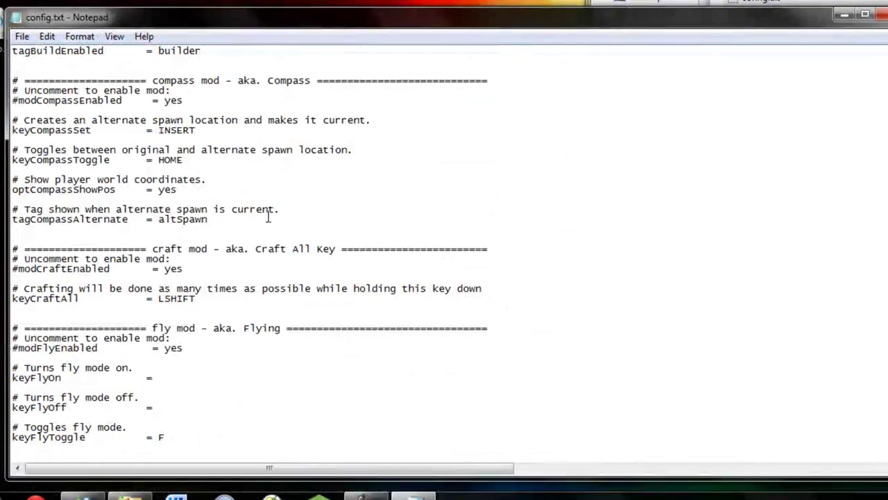
pyautogui.scroll(-8, 230, 272)
pyautogui.scroll(2, 211, 259)
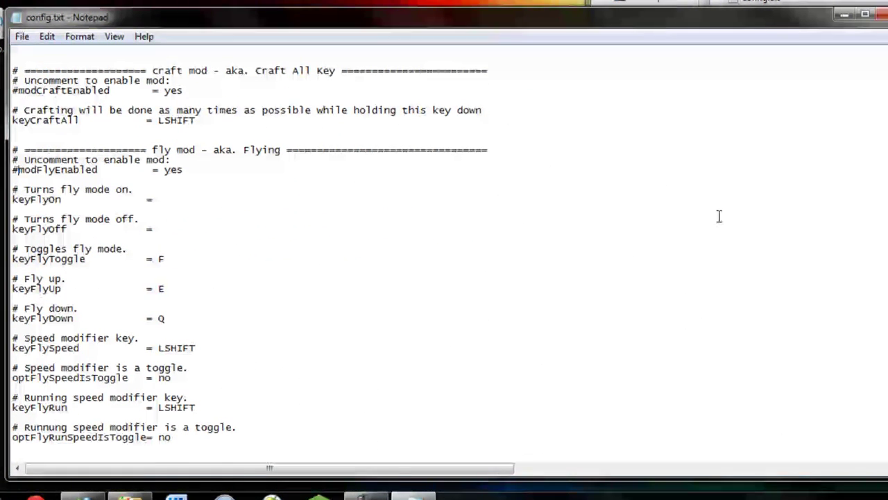
pyautogui.press('BackSpace')
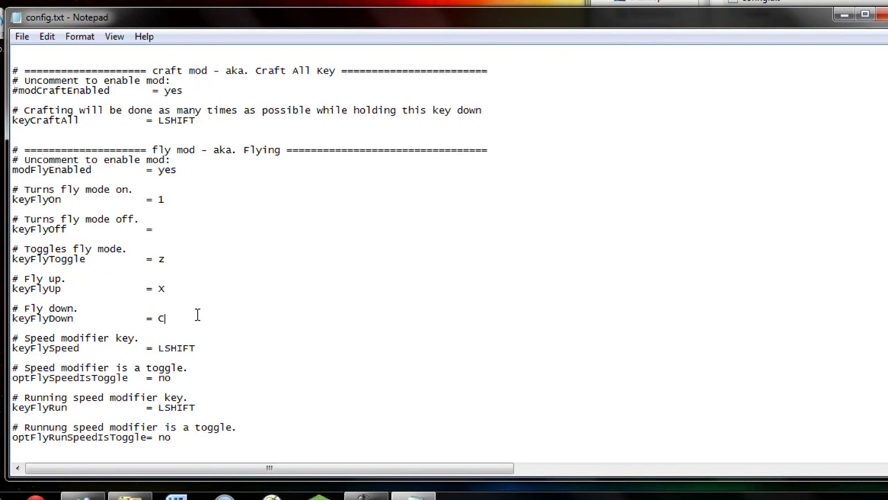
# Set optFlyRunSpeedMul to 4.0, optFlyRunSpeedVMul to 3.0, optFlySpeedVertical to 1.0, optFlySpeedMulNormal to 2.5 and optFlySpeedMulModifier to 6.5.
pyautogui.scroll(-3, 217, 377)
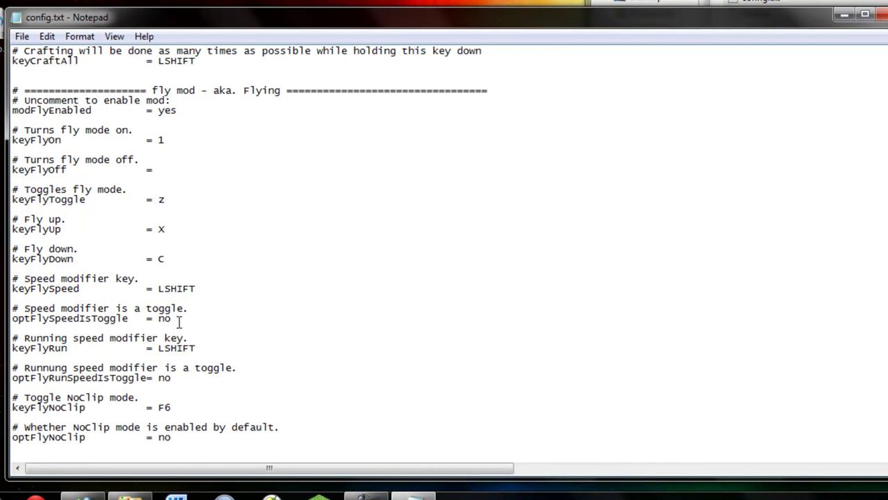
pyautogui.scroll(-6, 179, 322)
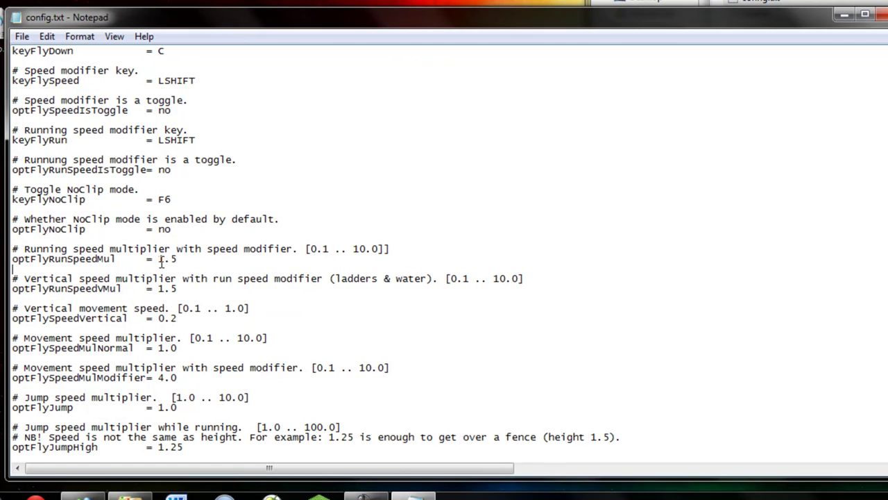
pyautogui.click(187, 261)
pyautogui.scroll(-1, 285, 338)
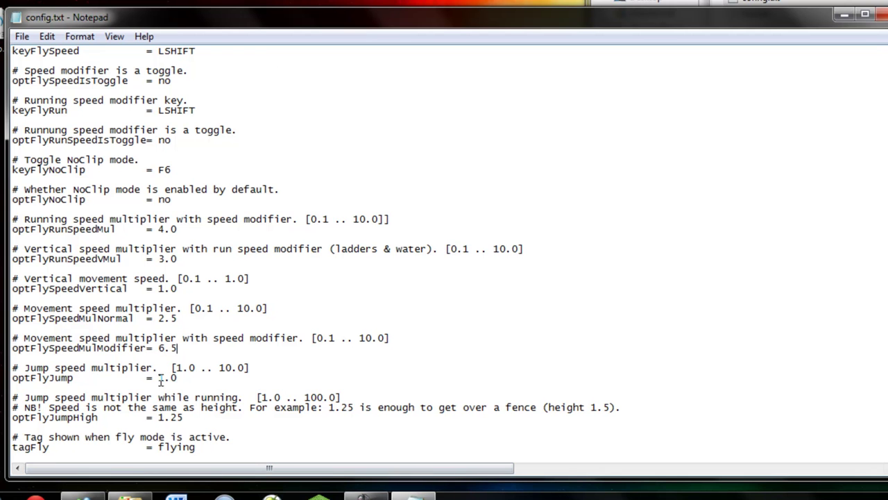
# Set the jump speed multiplier optFlyJump to 1.5, edit the optFlyJumpHigh value, and review the fly mod settings.
pyautogui.scroll(-1, 202, 402)
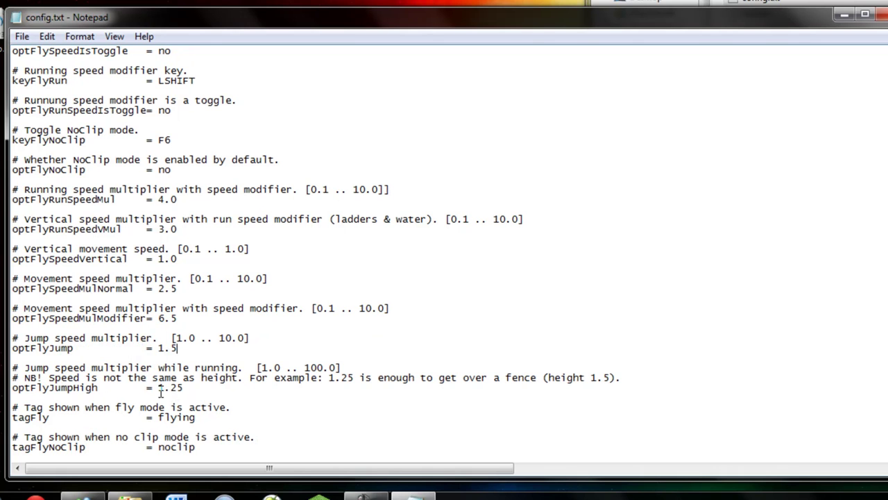
pyautogui.moveTo(158, 388); pyautogui.dragTo(185, 389)
pyautogui.scroll(-6, 209, 420)
pyautogui.scroll(12, 208, 398)
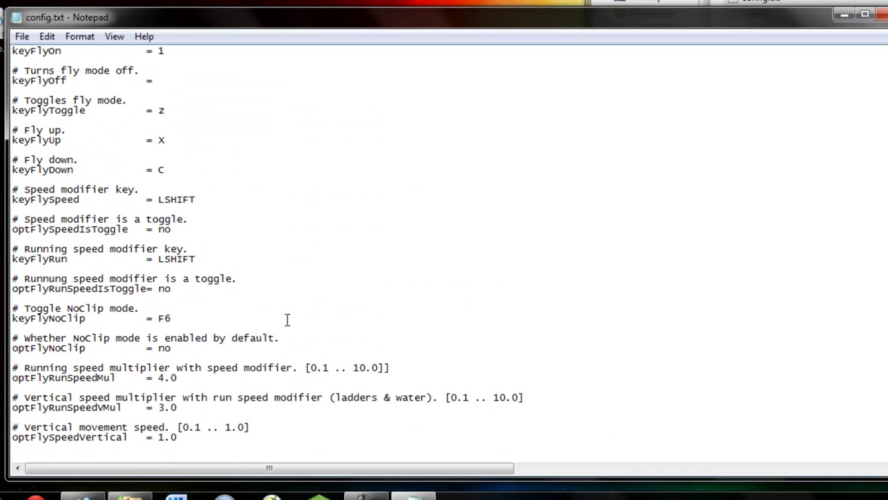
# Save config.txt and close both the file and the mod folder window.
pyautogui.click(21, 37)
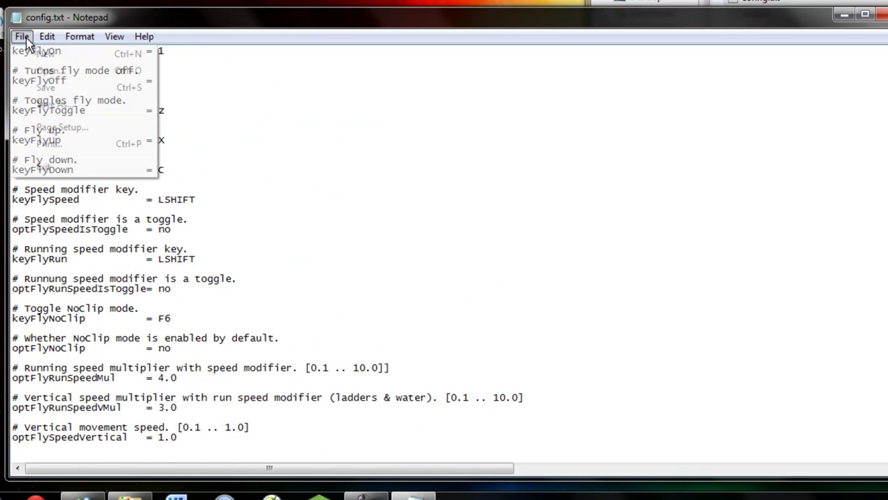
pyautogui.click(56, 89)
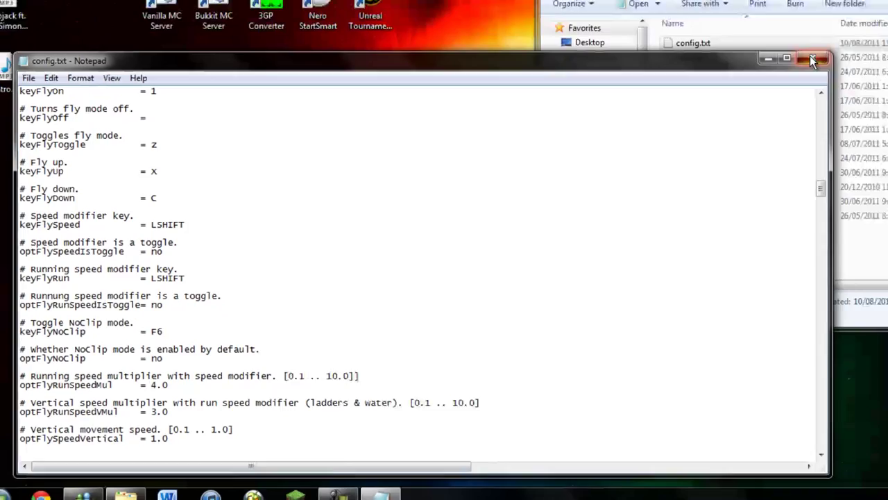
pyautogui.click(883, 14)
pyautogui.click(852, 44)
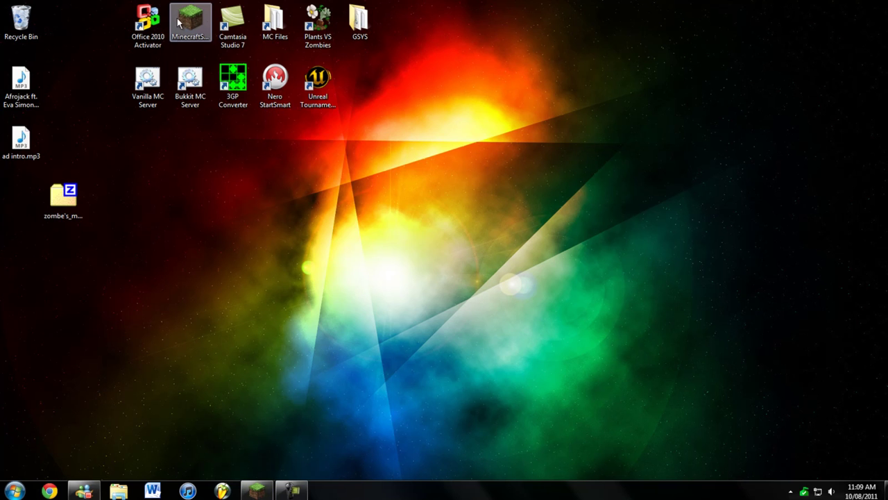
# Launch Minecraft and load the singleplayer world named New World.
pyautogui.doubleClick(193, 30)
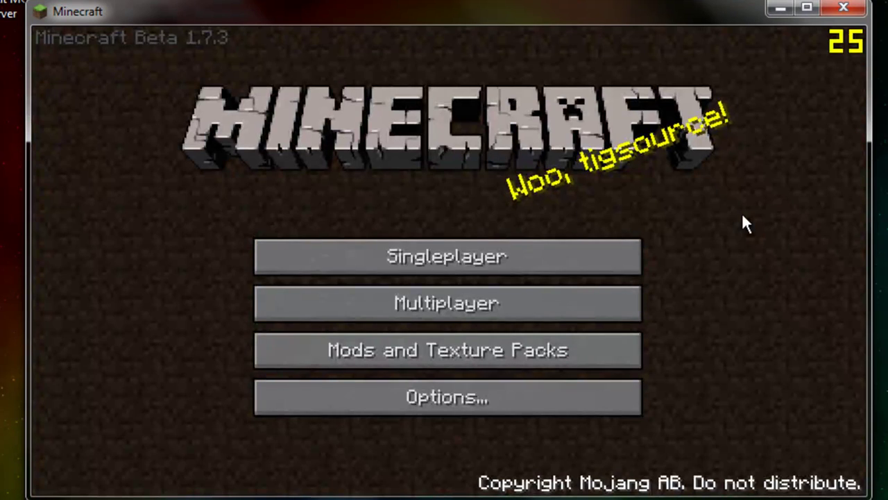
pyautogui.click(602, 254)
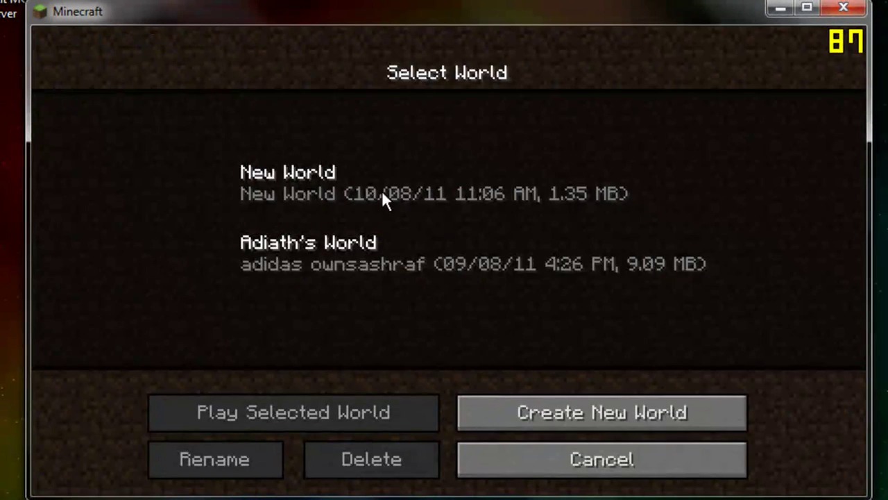
pyautogui.doubleClick(356, 185)
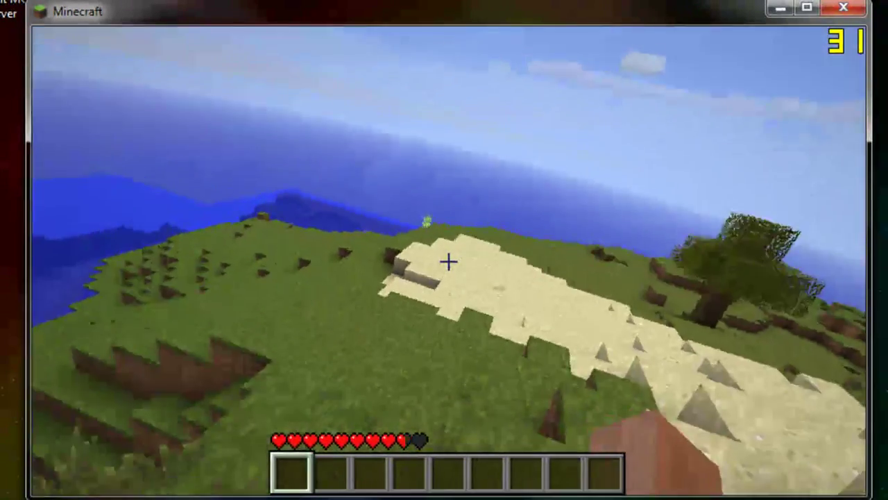
# Open the inventory and look through all pages of the TooManyItems item list.
pyautogui.press('e')
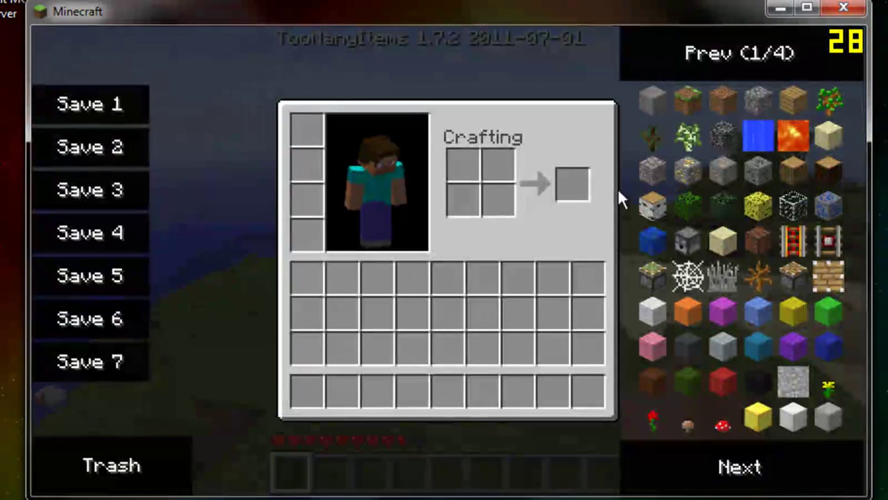
pyautogui.click(743, 471)
pyautogui.click(744, 472)
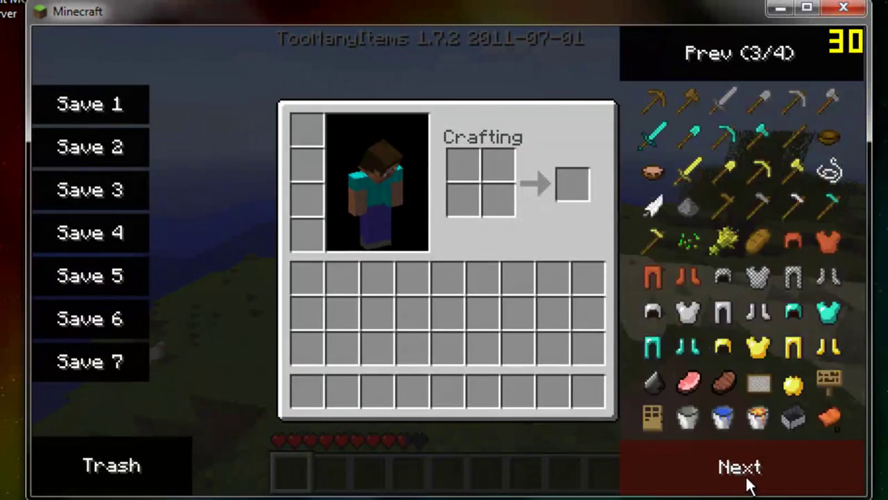
pyautogui.click(743, 472)
pyautogui.click(766, 53)
pyautogui.click(766, 53)
pyautogui.click(766, 53)
pyautogui.click(765, 54)
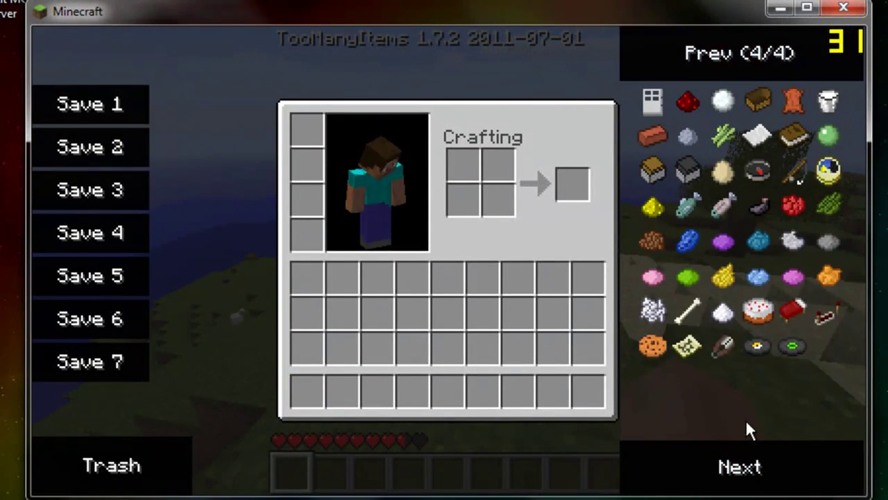
pyautogui.click(744, 458)
# Add four stacks of 64 stone and ten single stone blocks to the hotbar through TooManyItems.
pyautogui.click(648, 97)
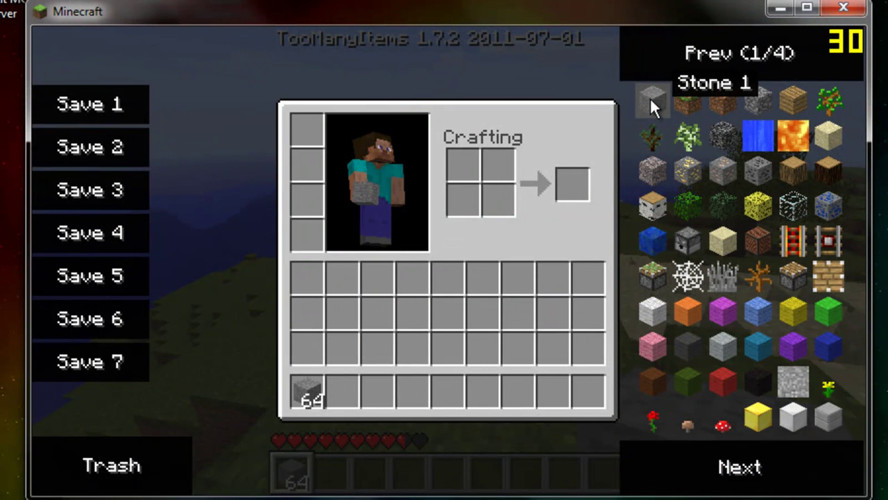
pyautogui.click(654, 99)
pyautogui.rightClick(653, 100)
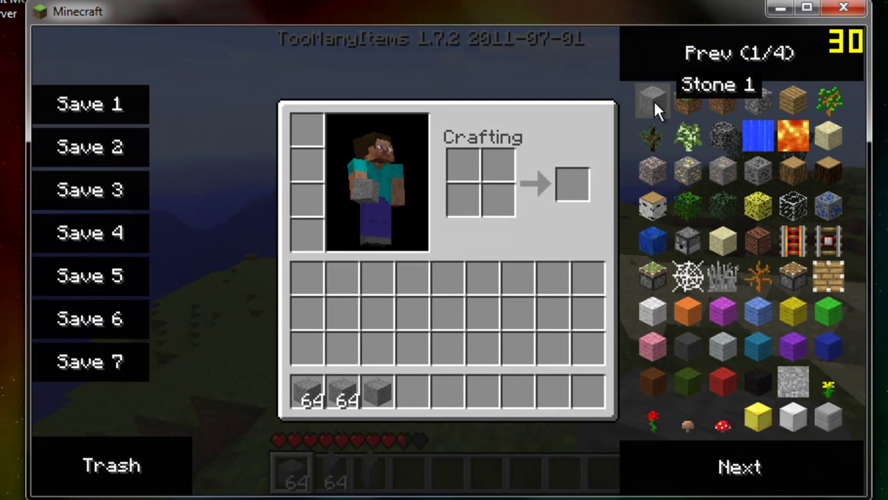
pyautogui.rightClick(653, 100)
pyautogui.click(654, 100)
pyautogui.click(654, 100)
pyautogui.rightClick(654, 100)
pyautogui.rightClick(654, 100)
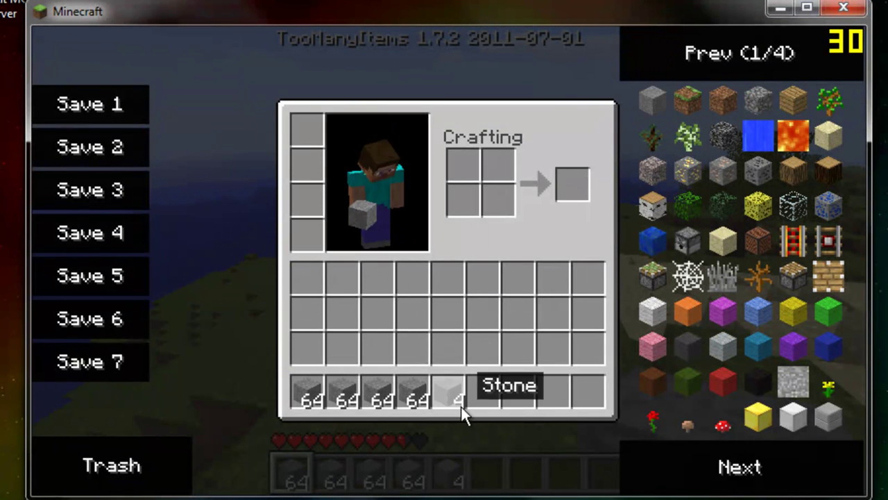
pyautogui.rightClick(654, 100)
pyautogui.rightClick(654, 100)
pyautogui.rightClick(654, 100)
pyautogui.rightClick(653, 100)
pyautogui.rightClick(653, 100)
pyautogui.rightClick(654, 100)
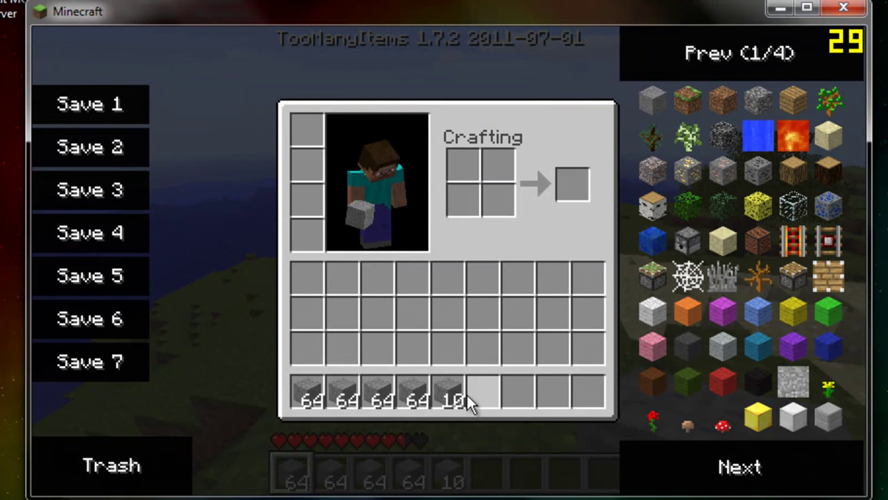
# Delete every stone stack from the hotbar by discarding them in the TooManyItems trash.
pyautogui.click(449, 394)
pyautogui.click(149, 471)
pyautogui.click(343, 393)
pyautogui.click(132, 472)
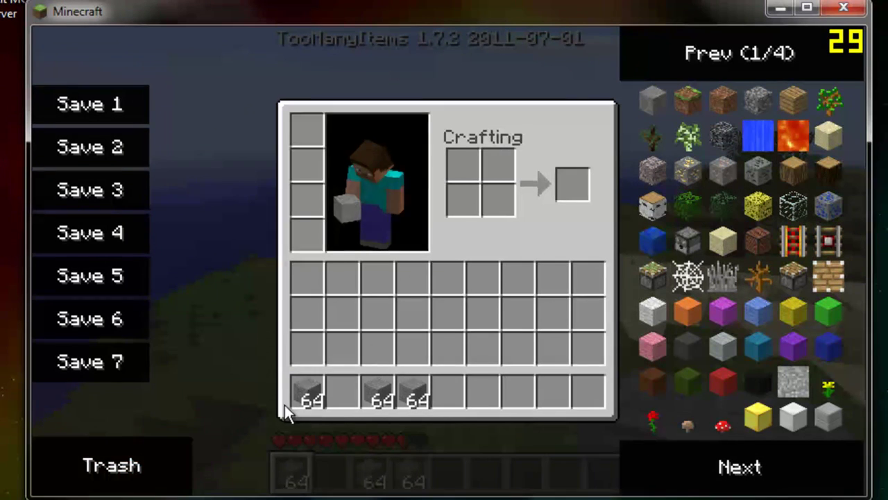
pyautogui.click(158, 454)
pyautogui.click(413, 393)
pyautogui.click(167, 455)
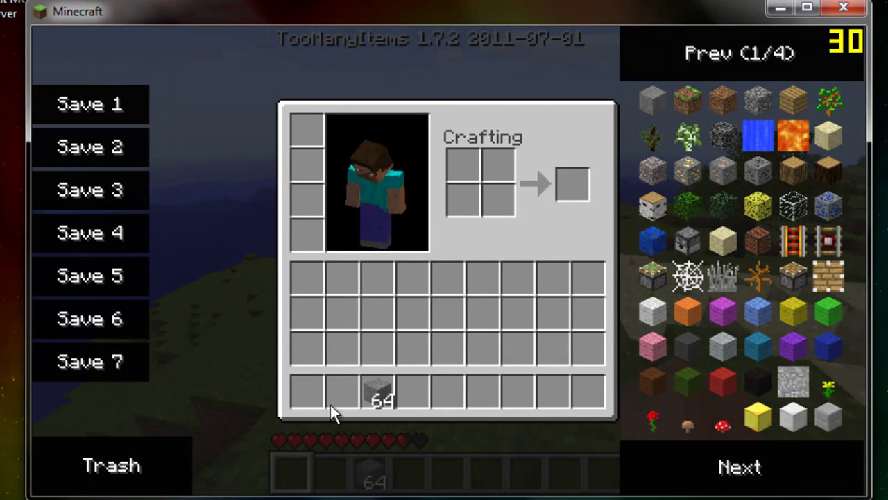
pyautogui.click(378, 393)
pyautogui.click(174, 459)
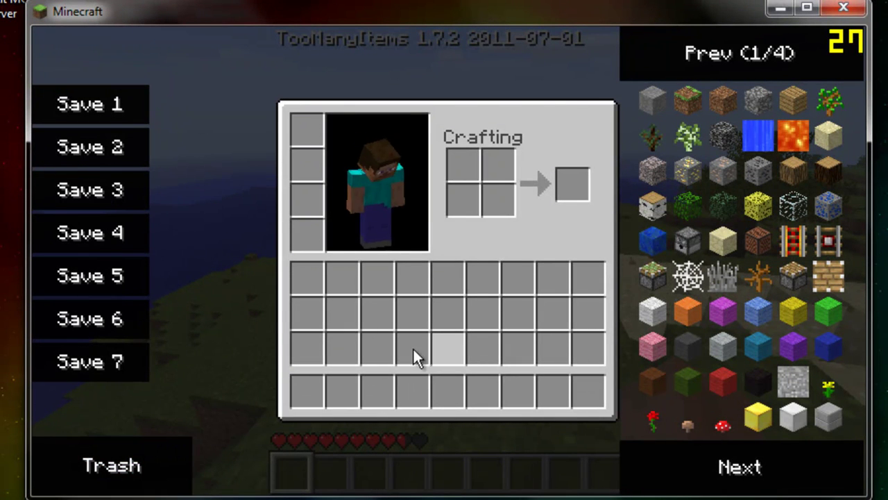
# Add a diamond helmet, chestplate, leggings and boots to the inventory from page 3 of the item list.
pyautogui.click(789, 478)
pyautogui.click(788, 478)
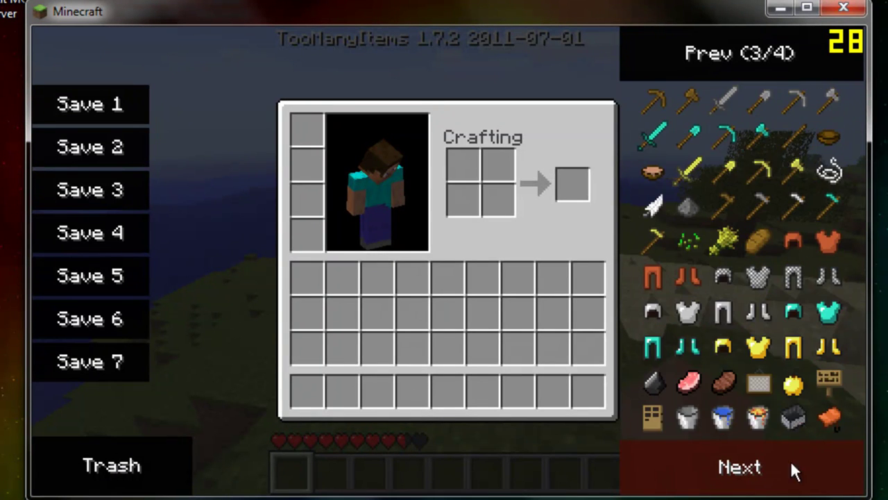
pyautogui.click(786, 466)
pyautogui.click(790, 32)
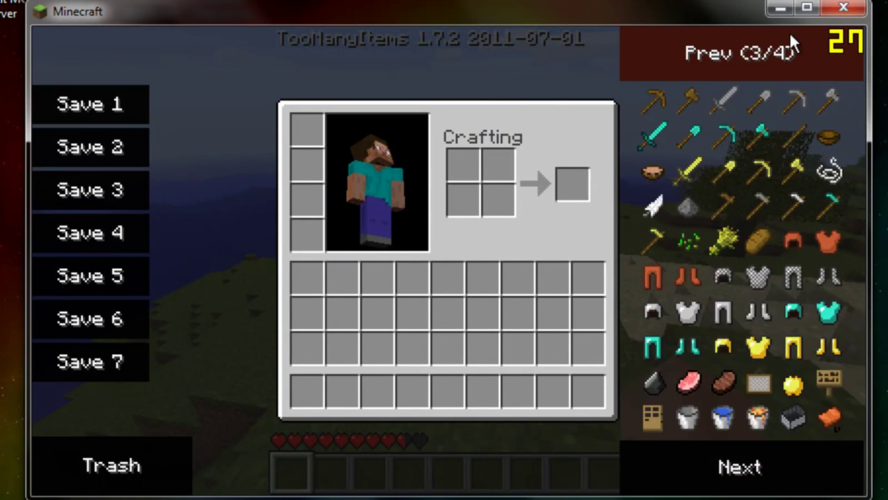
pyautogui.click(790, 31)
pyautogui.click(749, 466)
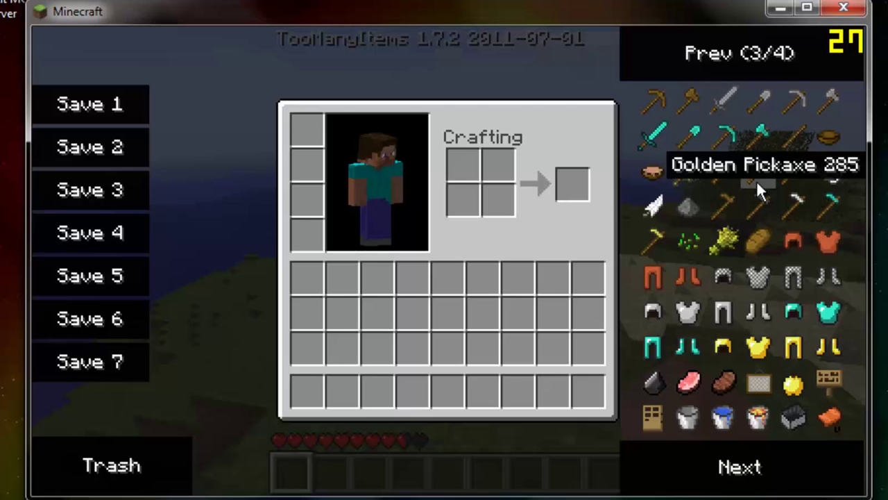
pyautogui.click(793, 313)
pyautogui.click(828, 313)
pyautogui.click(652, 344)
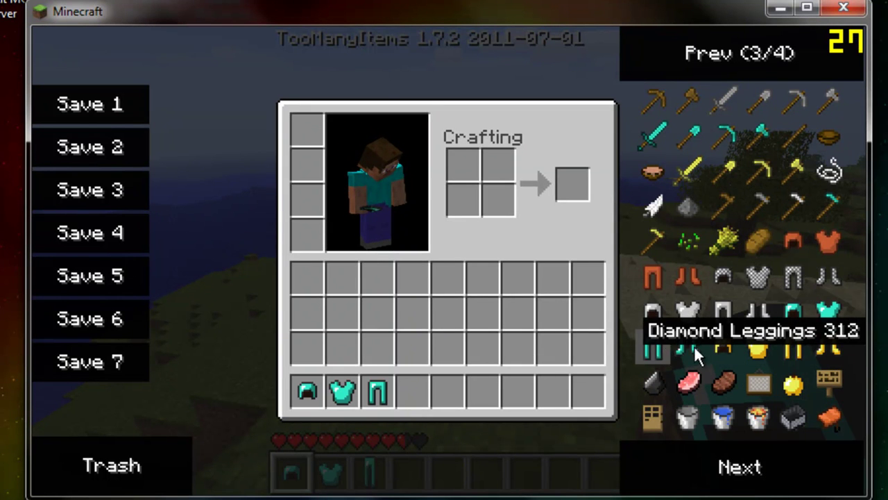
pyautogui.click(688, 345)
# Equip the diamond helmet, chestplate, leggings and boots in the character's armor slots.
pyautogui.click(308, 391)
pyautogui.click(307, 130)
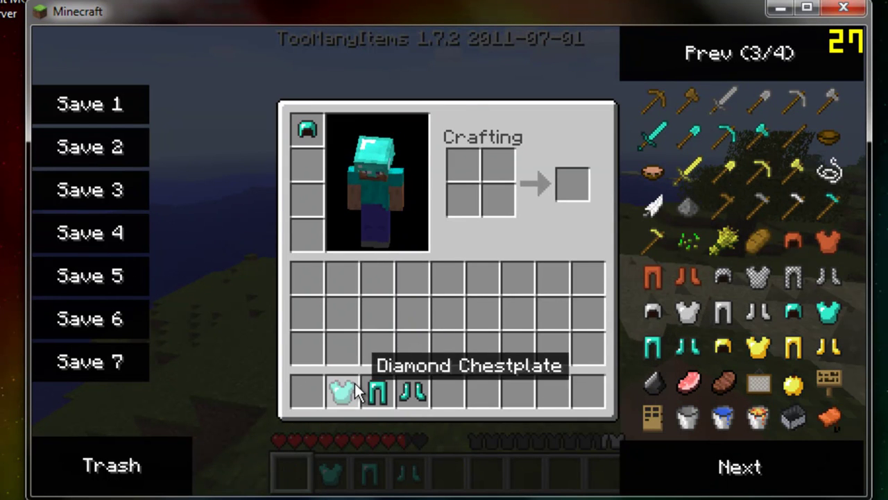
pyautogui.click(342, 390)
pyautogui.click(304, 170)
pyautogui.click(377, 391)
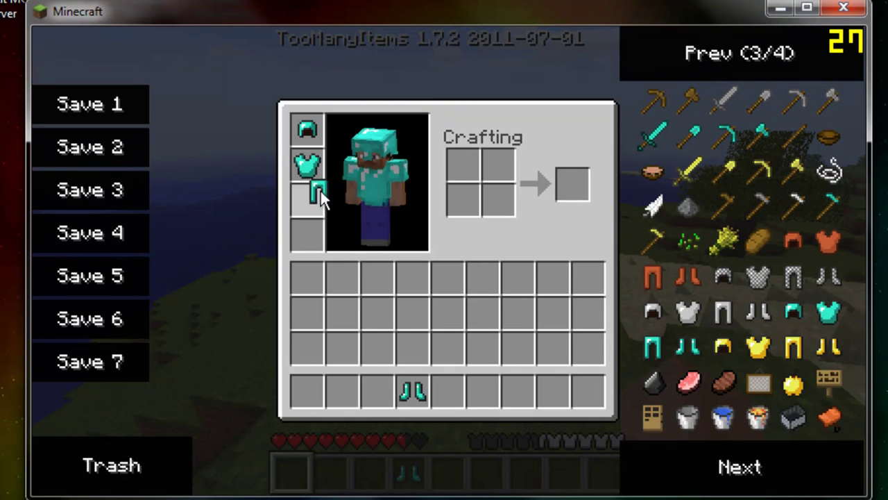
pyautogui.click(309, 200)
pyautogui.click(412, 392)
pyautogui.click(306, 236)
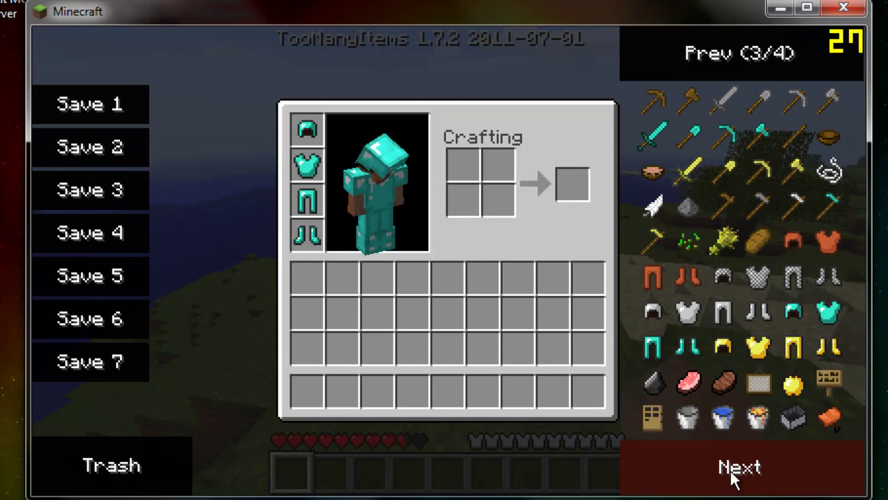
# Add two diamond pickaxes, a shovel, sword and axe, keeping one pickaxe off the hotbar, and save the inventory to slot 1.
pyautogui.click(712, 132)
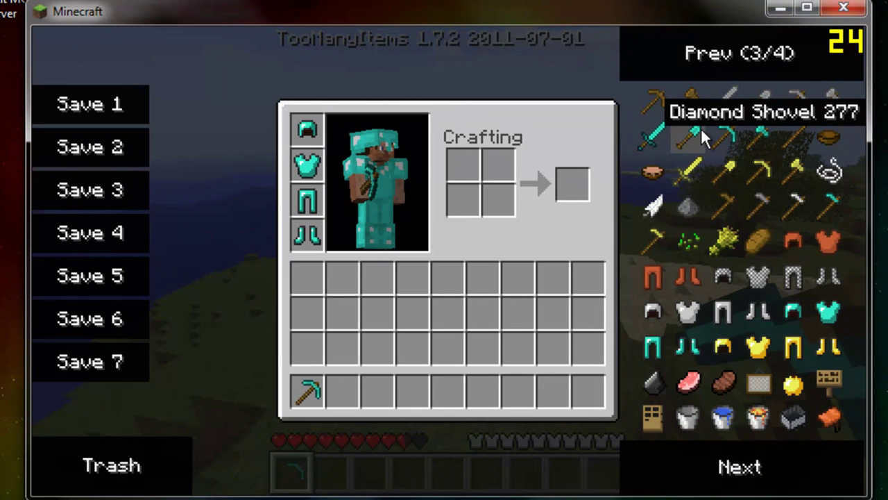
pyautogui.click(725, 134)
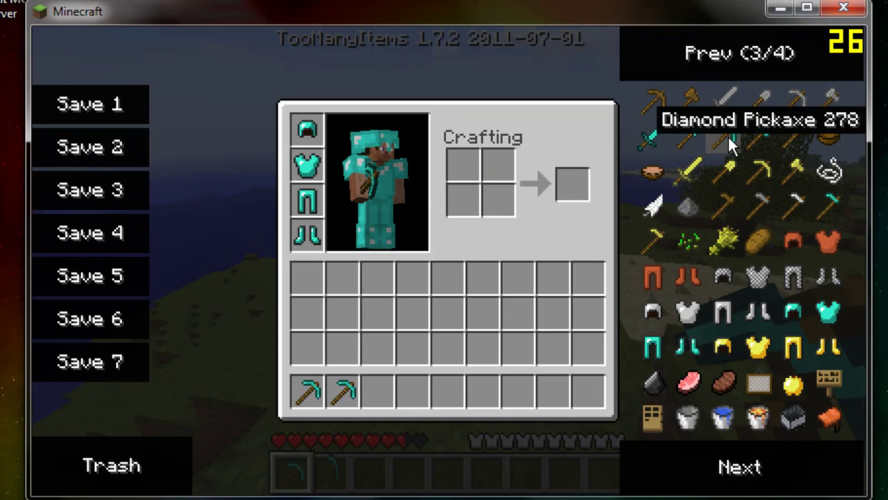
pyautogui.click(345, 397)
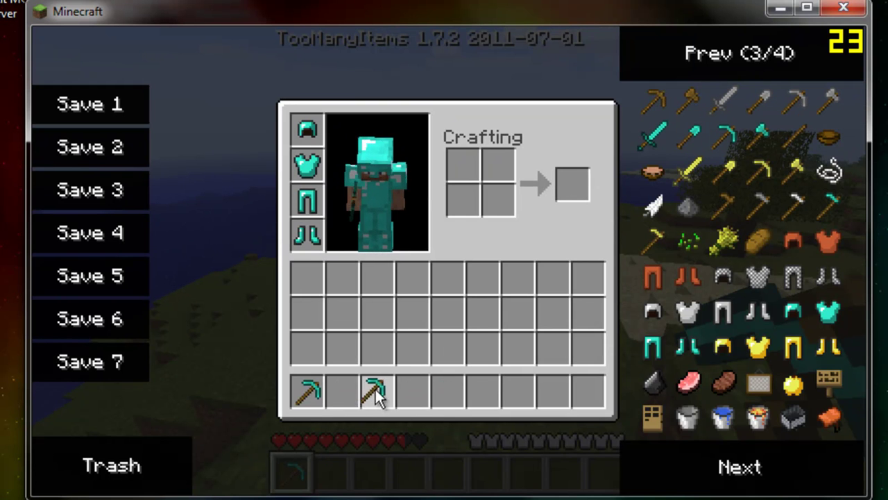
pyautogui.click(316, 351)
pyautogui.click(695, 137)
pyautogui.click(652, 137)
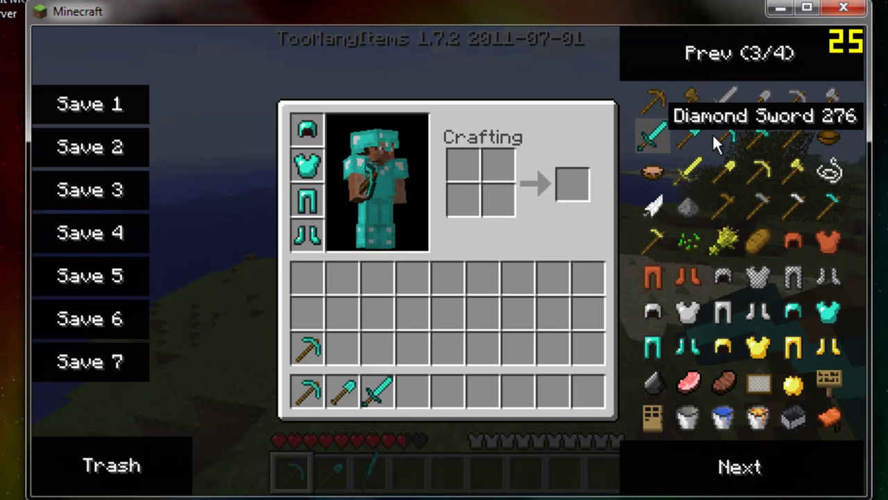
pyautogui.click(751, 135)
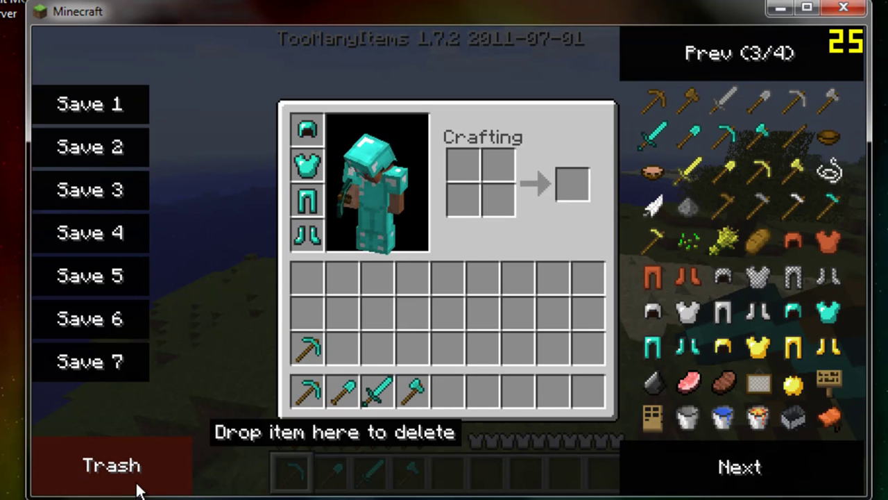
pyautogui.click(102, 104)
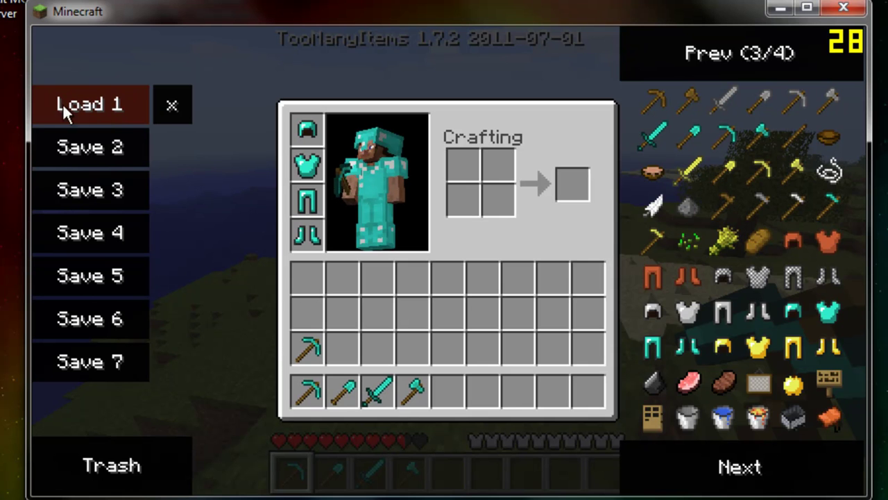
# Discard both diamond pickaxes and the diamond shovel, axe and sword in the trash.
pyautogui.click(299, 341)
pyautogui.click(154, 468)
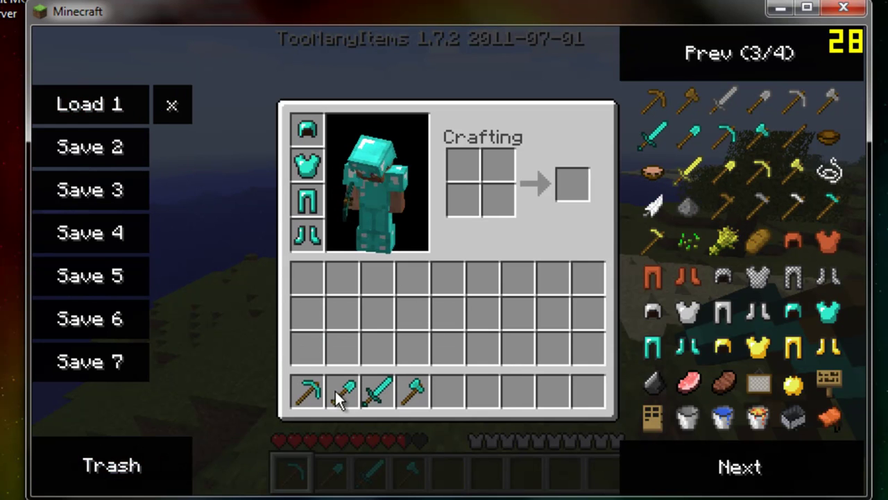
pyautogui.click(336, 389)
pyautogui.click(79, 479)
pyautogui.click(307, 391)
pyautogui.click(175, 450)
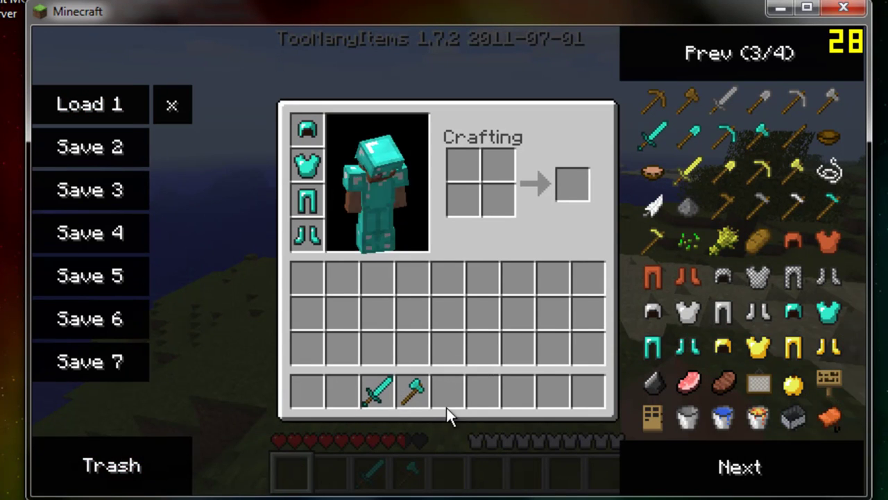
pyautogui.click(413, 391)
pyautogui.click(159, 463)
pyautogui.click(378, 390)
pyautogui.click(140, 452)
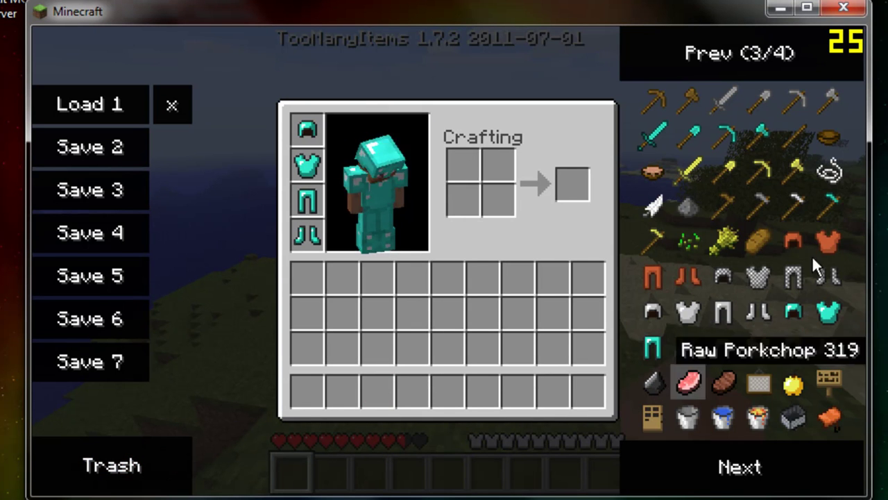
# Fill eight hotbar slots with assorted tools, wheat, sticks and iron boots, and replace them by loading the inventory saved in slot 1.
pyautogui.click(724, 136)
pyautogui.click(724, 170)
pyautogui.click(725, 243)
pyautogui.click(728, 137)
pyautogui.click(793, 138)
pyautogui.click(827, 207)
pyautogui.click(759, 311)
pyautogui.click(725, 208)
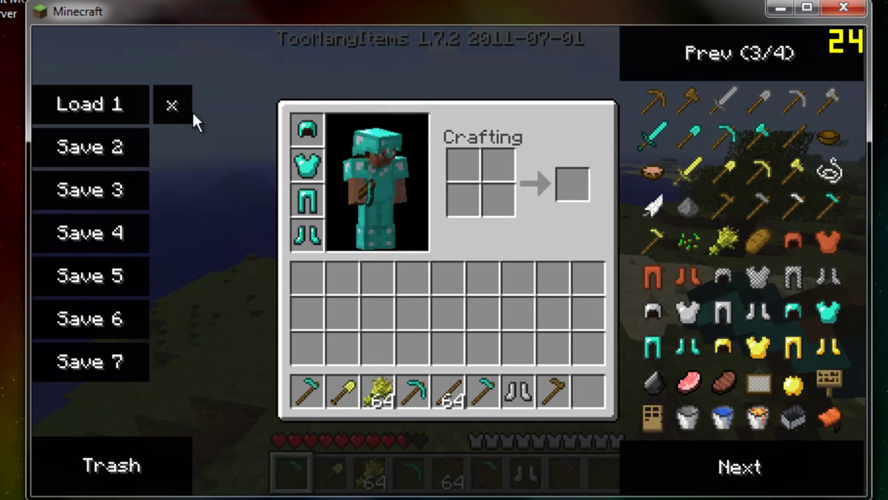
pyautogui.click(82, 108)
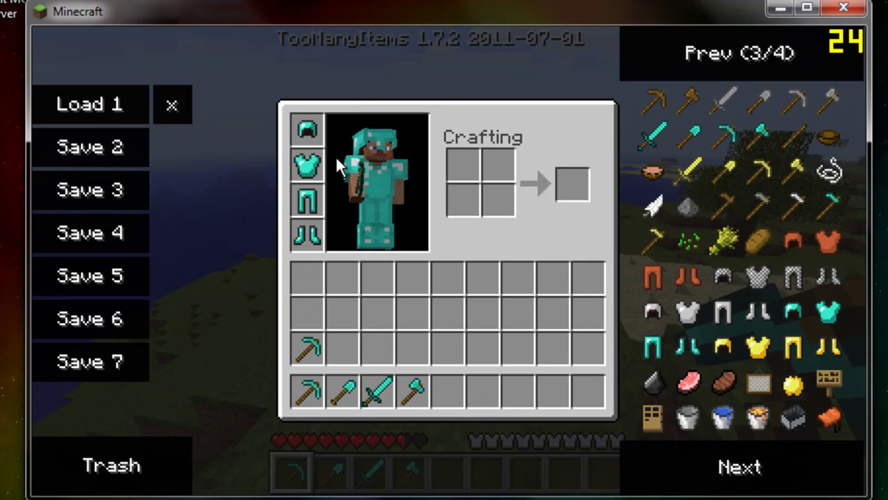
pyautogui.click(105, 109)
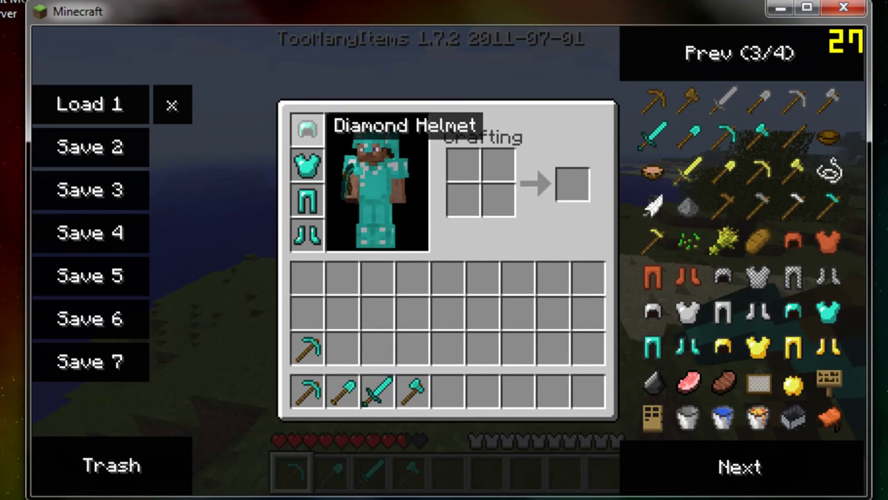
# Close the inventory and return to the world with the diamond pickaxe held from the first hotbar slot.
pyautogui.press('e')
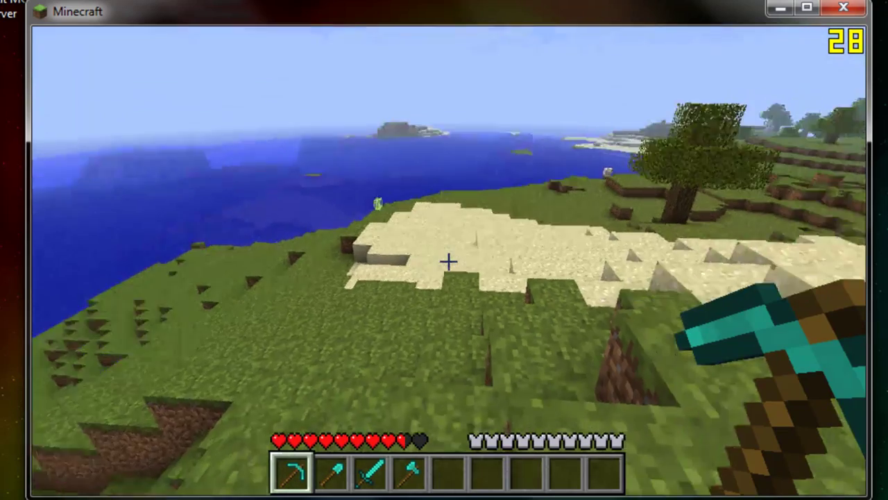
pyautogui.press('5')
pyautogui.moveTo(448, 261)
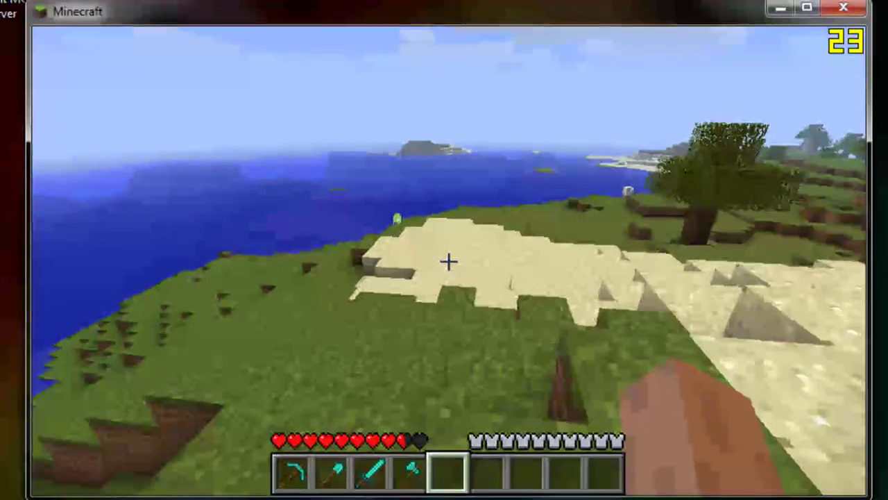
pyautogui.press('1')
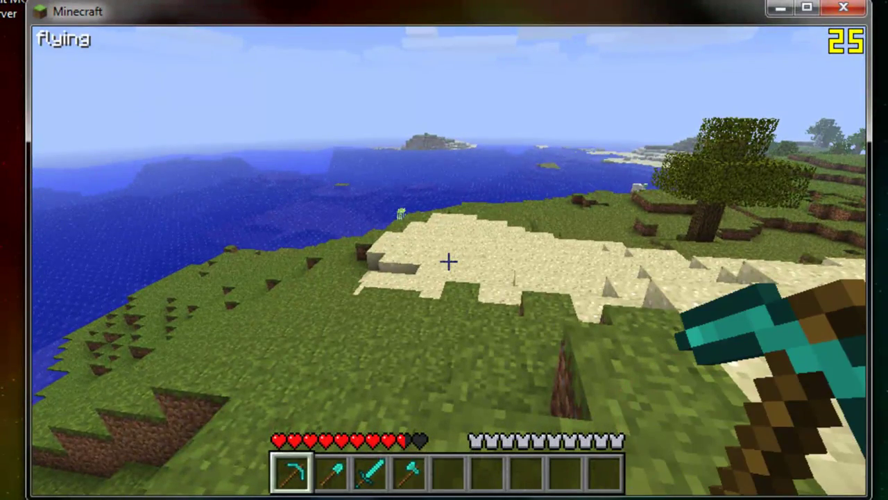
# Turn on flying, rise above the clouds, descend again and fly forward over the sand patch by the shore.
pyautogui.press('f')
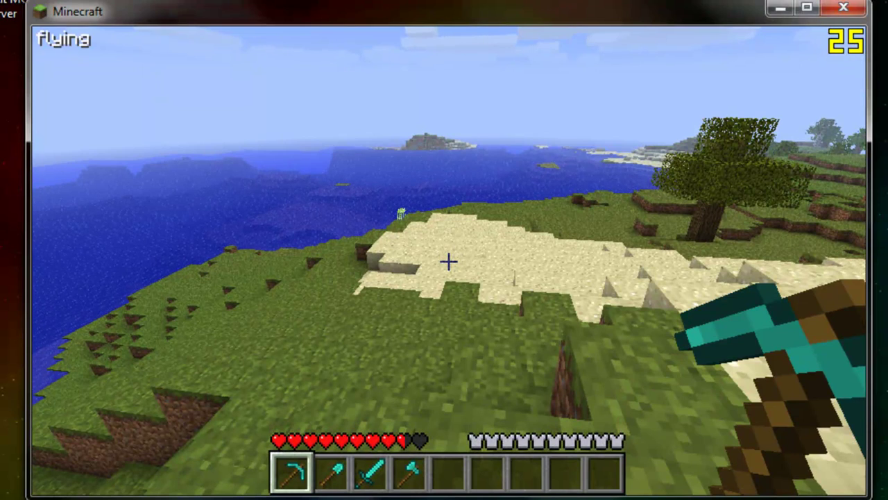
pyautogui.press('f')
pyautogui.press('f')
pyautogui.press('space')
pyautogui.press('space')
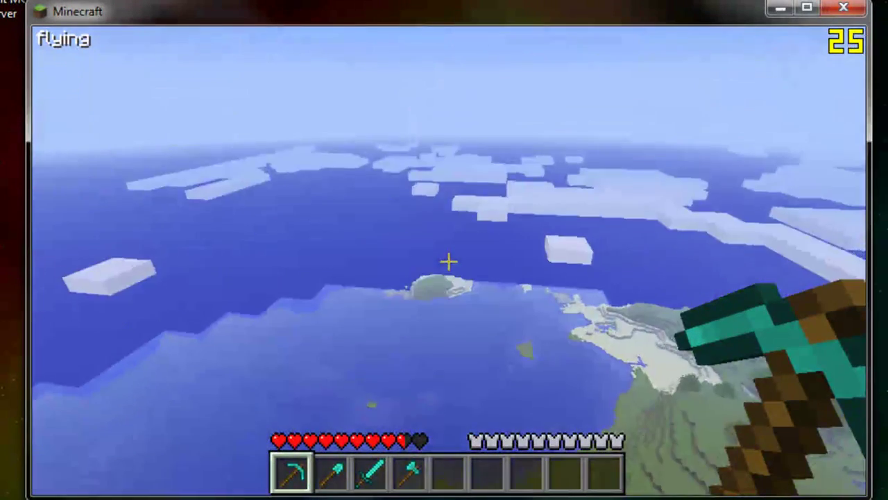
pyautogui.press('shift')
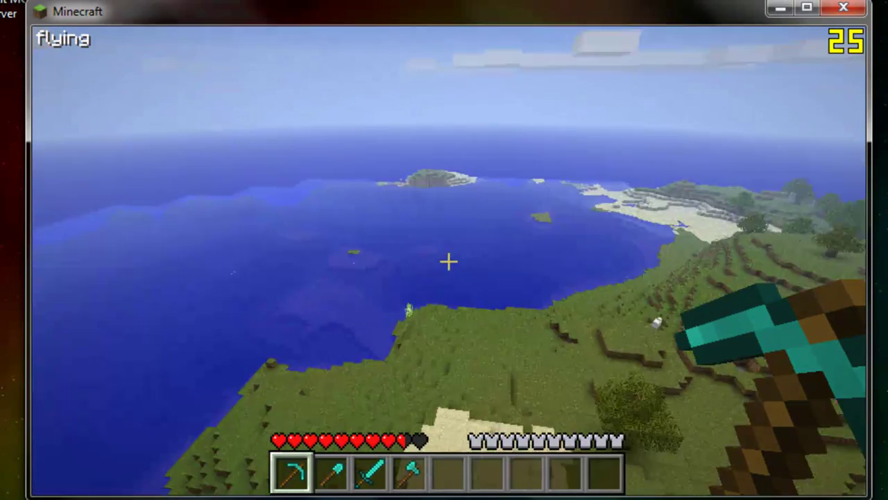
pyautogui.press('w')
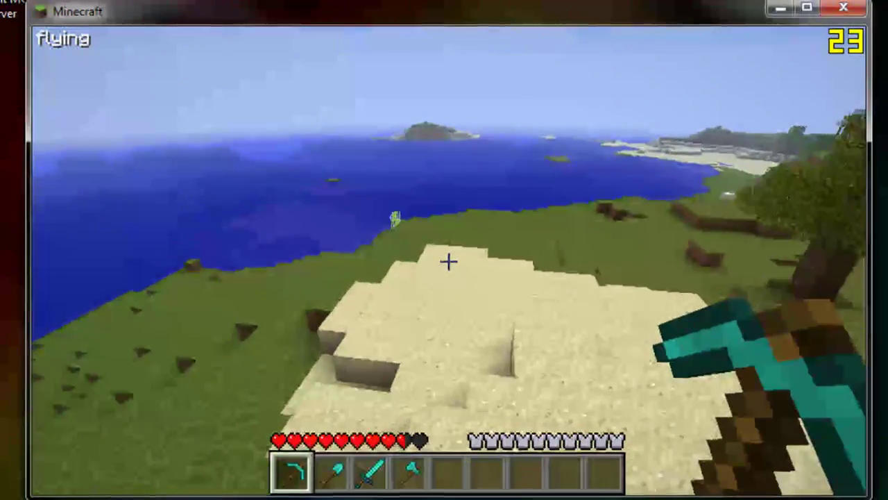
pyautogui.press('w')
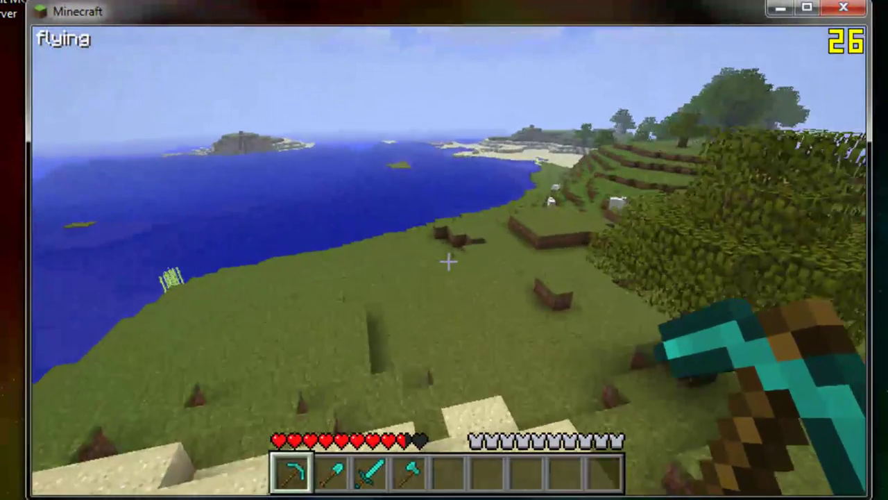
# Rebind the Sneak control to LCONTROL and return to the game.
pyautogui.press('Escape')
pyautogui.click(459, 315)
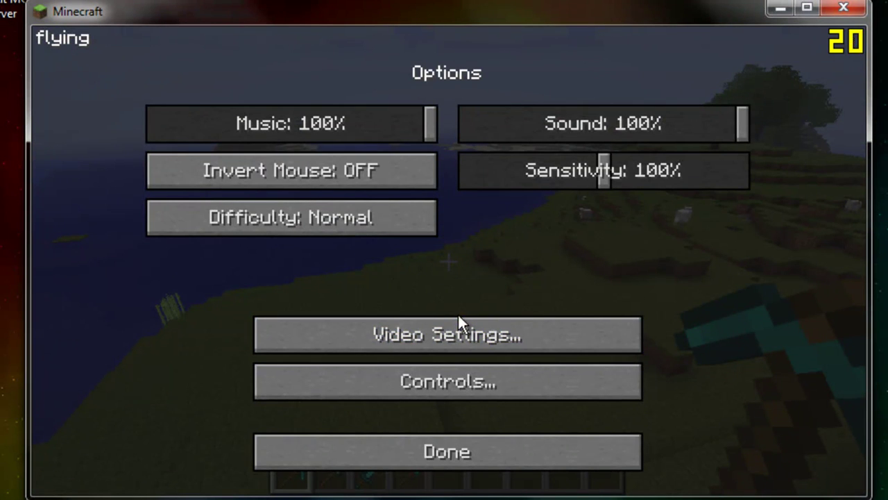
pyautogui.click(470, 381)
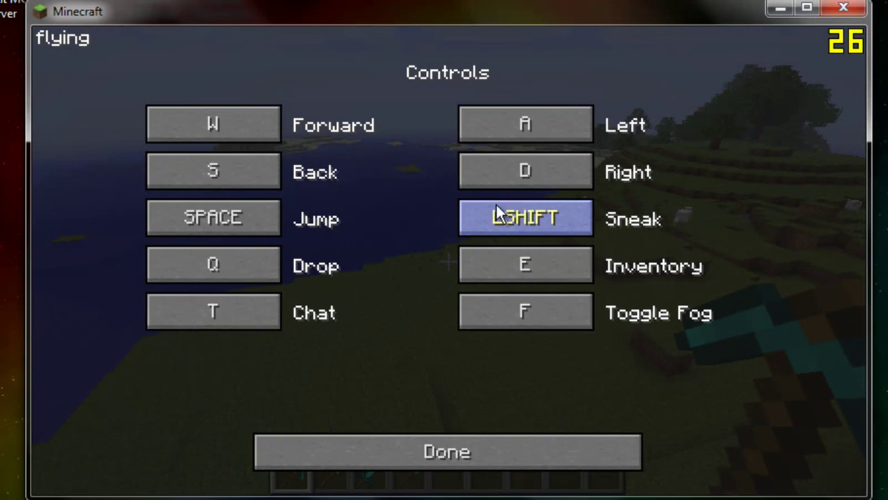
pyautogui.press('ctrl')
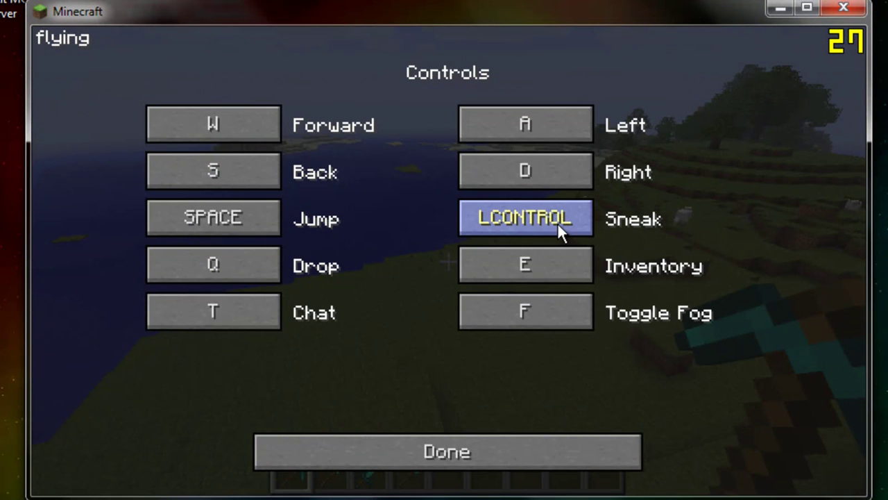
pyautogui.click(447, 452)
pyautogui.click(447, 451)
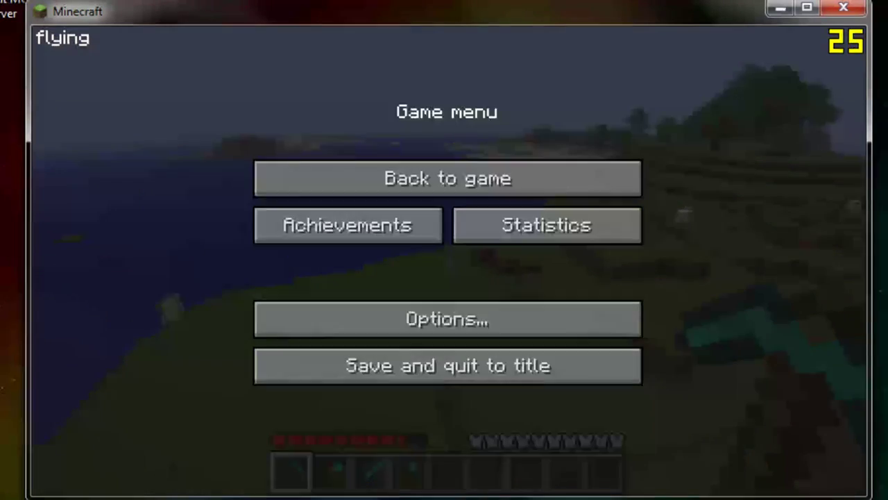
pyautogui.press('Escape')
# Fly along the coast and hillsides, climbing and descending between the water's edge and the air above the hills.
pyautogui.press('w')
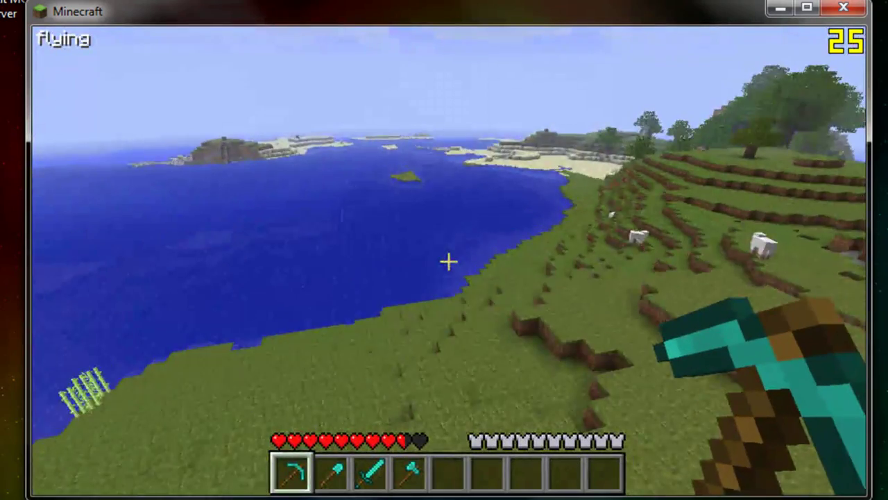
pyautogui.press('w')
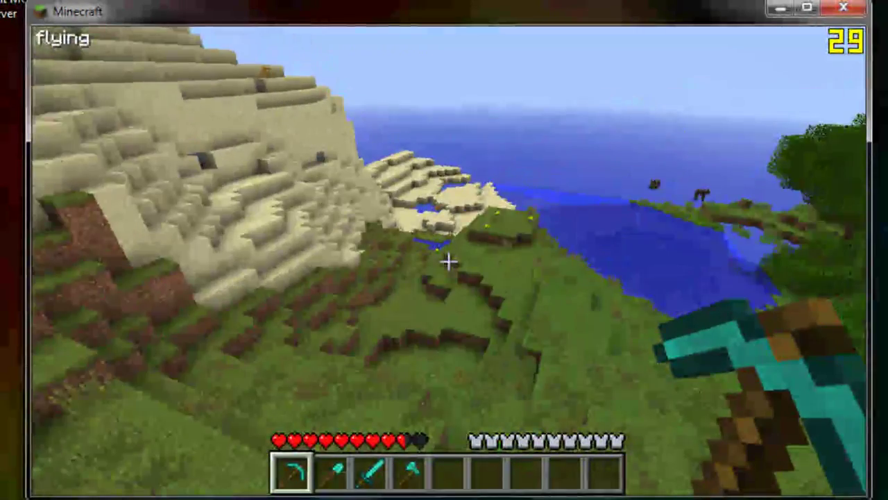
pyautogui.press('space')
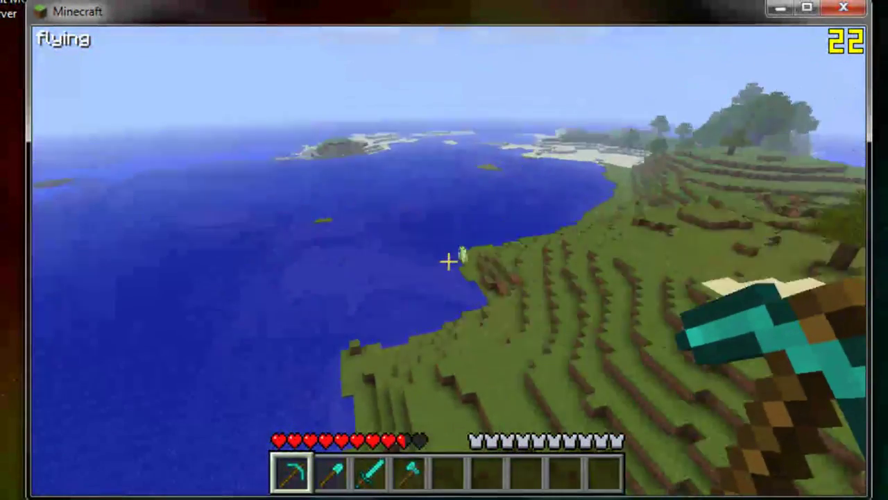
pyautogui.press('shift')
pyautogui.press('w')
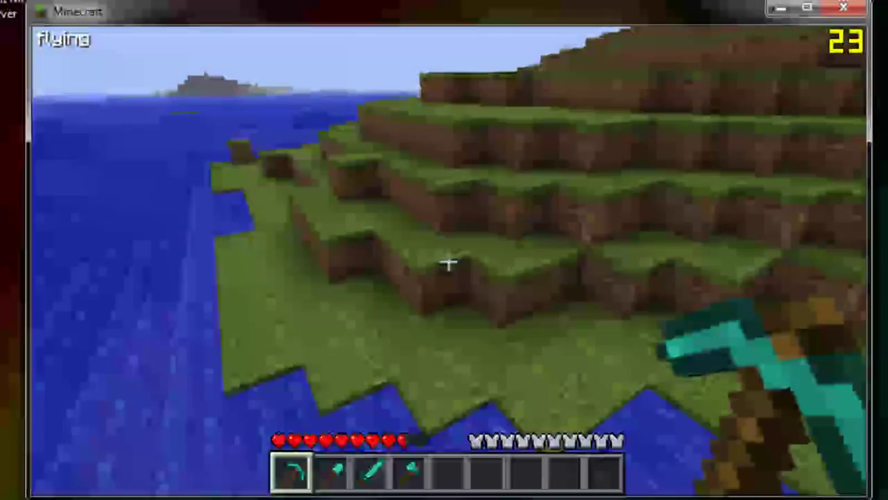
pyautogui.press('space')
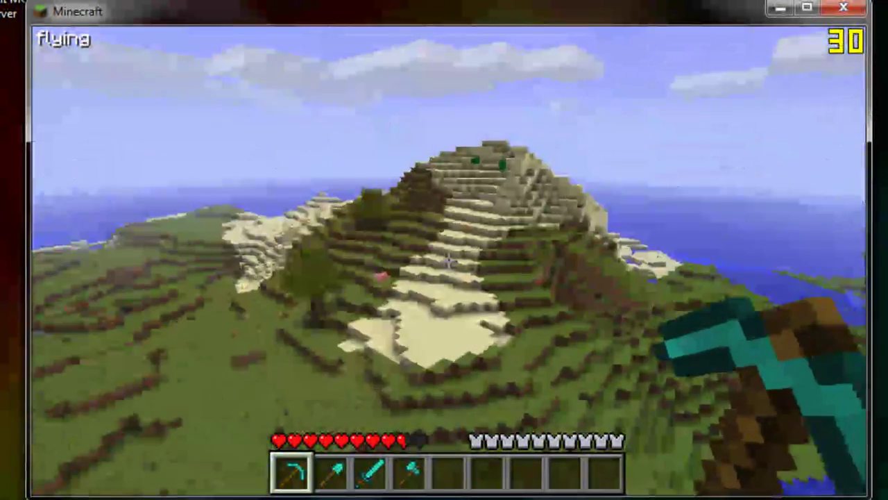
# Enable noclip while flying, pass through the sandy cactus hill into the underground lava caves, and rise back into the sky.
pyautogui.press('w')
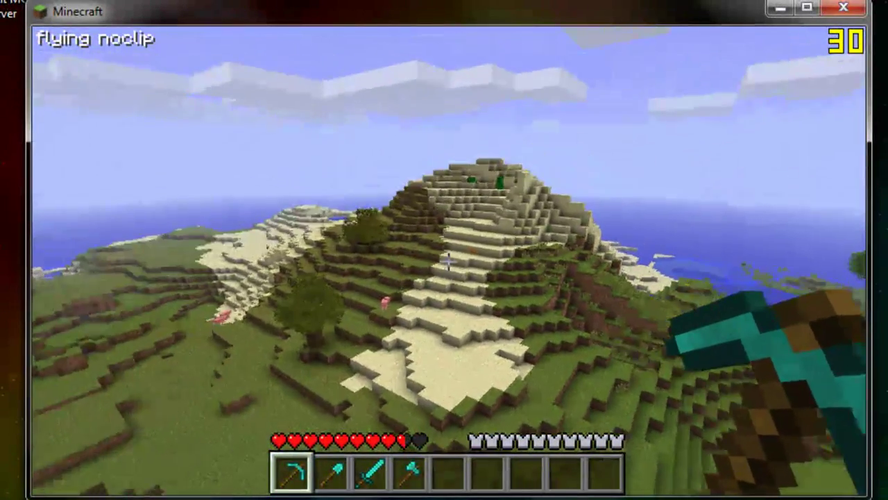
pyautogui.press('w')
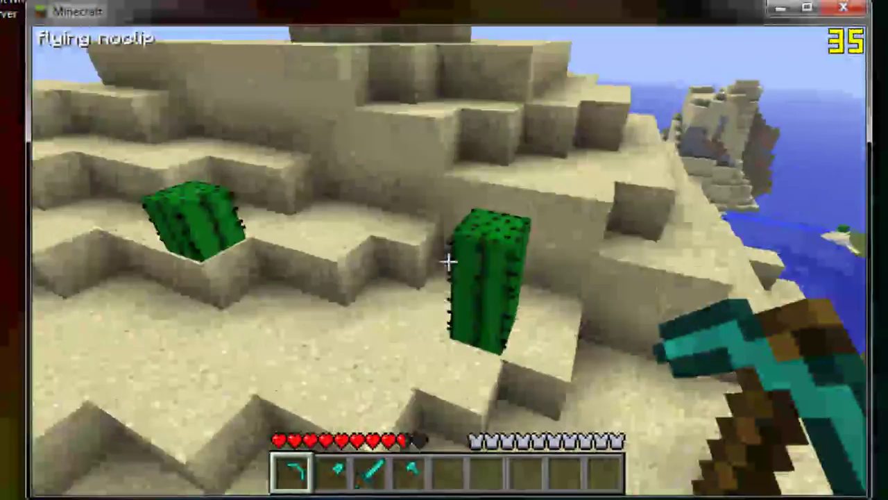
pyautogui.press('space')
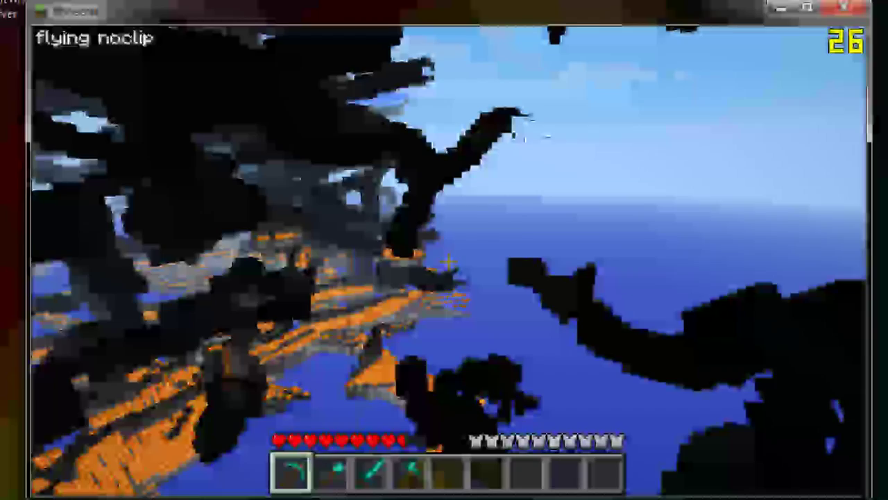
pyautogui.press('w')
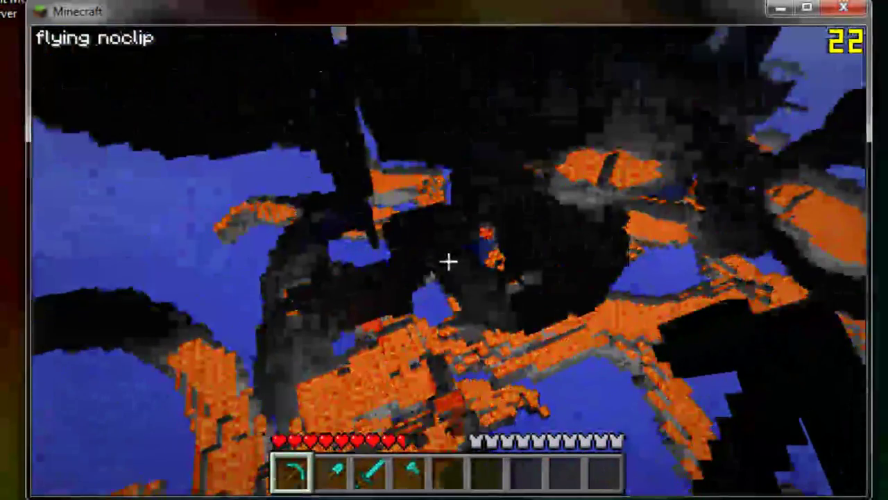
pyautogui.press('w')
pyautogui.press('space')
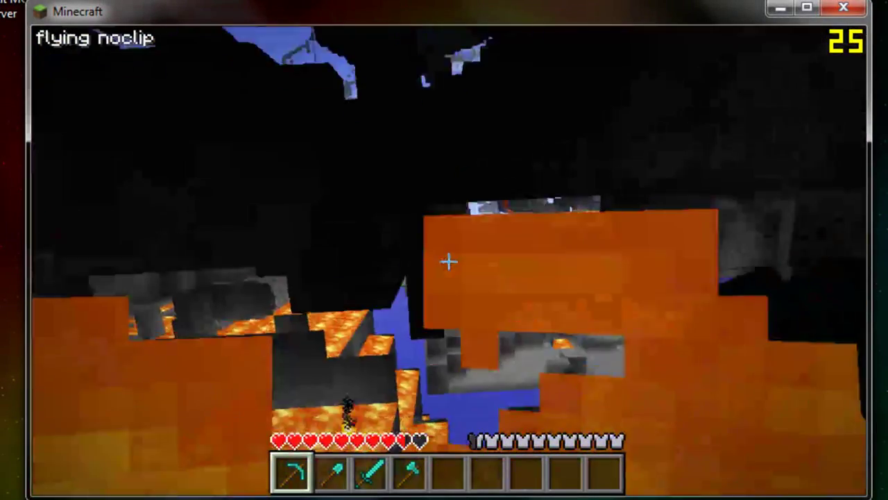
pyautogui.press('space')
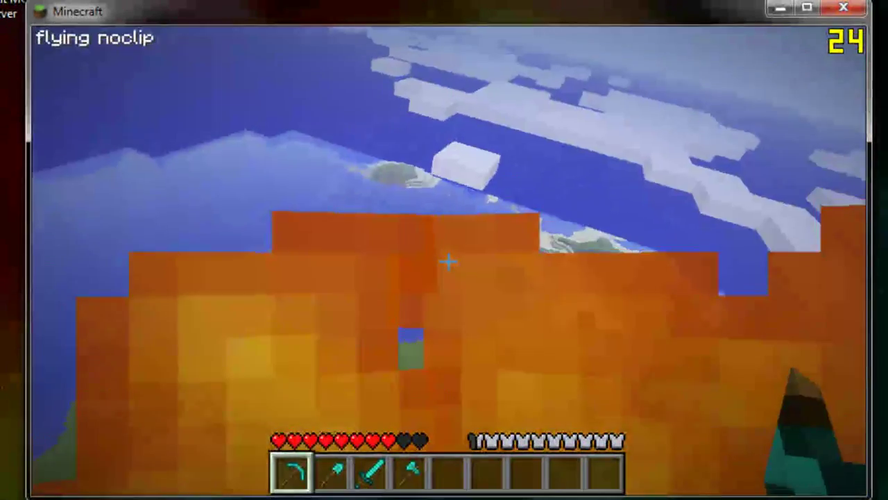
# Dive through the ground to the caves again in noclip, then return to the grassy surface and turn off flying.
pyautogui.press('w')
pyautogui.press('w')
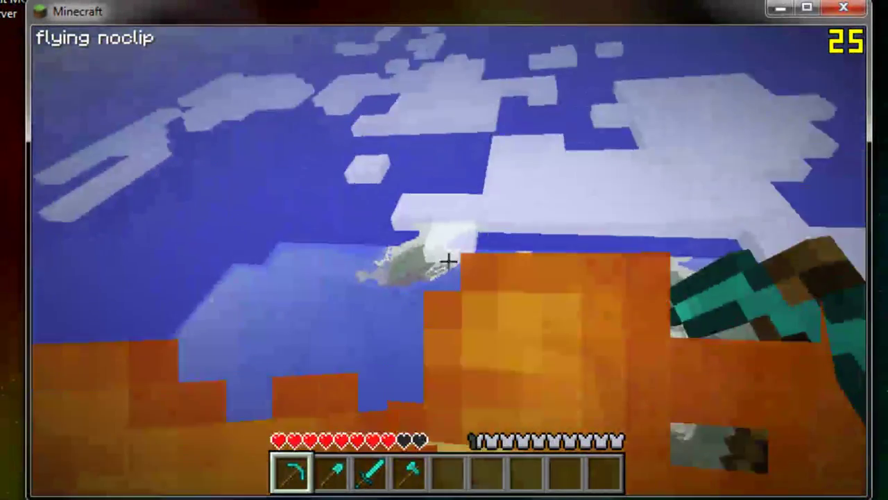
pyautogui.press('w')
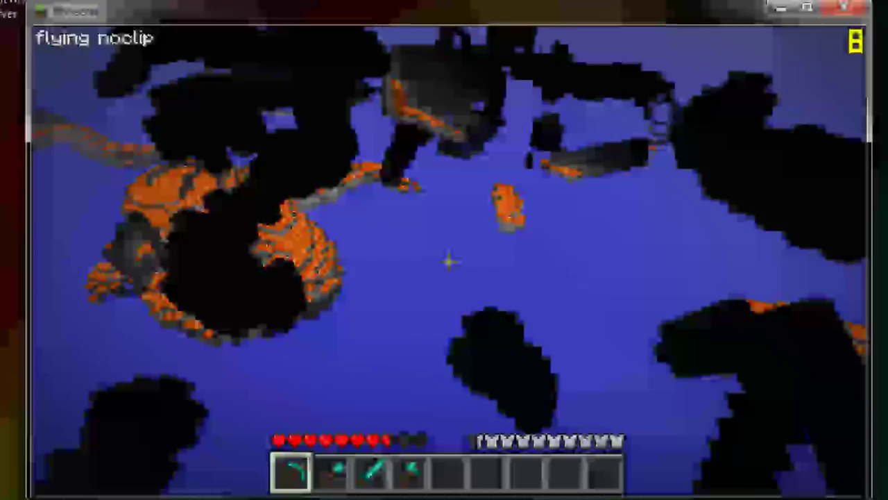
pyautogui.press('w')
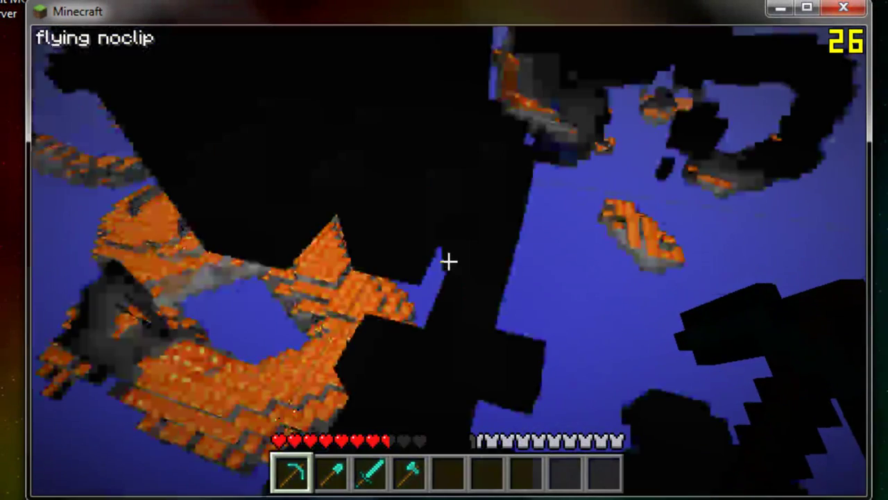
pyautogui.press('space')
pyautogui.press('w')
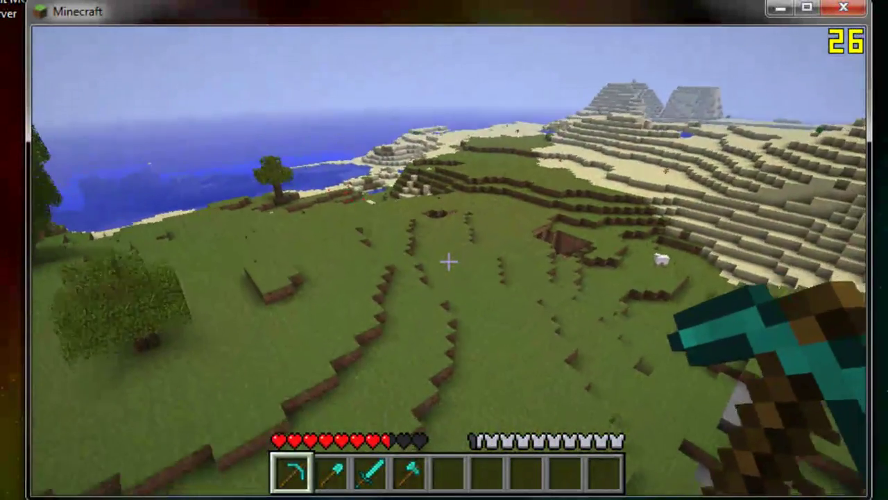
# Walk and jump across the grass terraces with flying off, heading for the shoreline where the sheep are.
pyautogui.press('w')
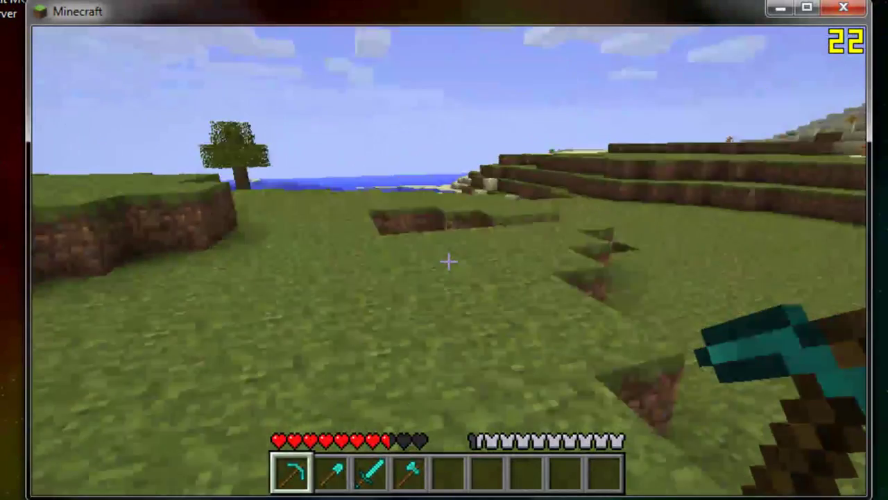
pyautogui.press('w')
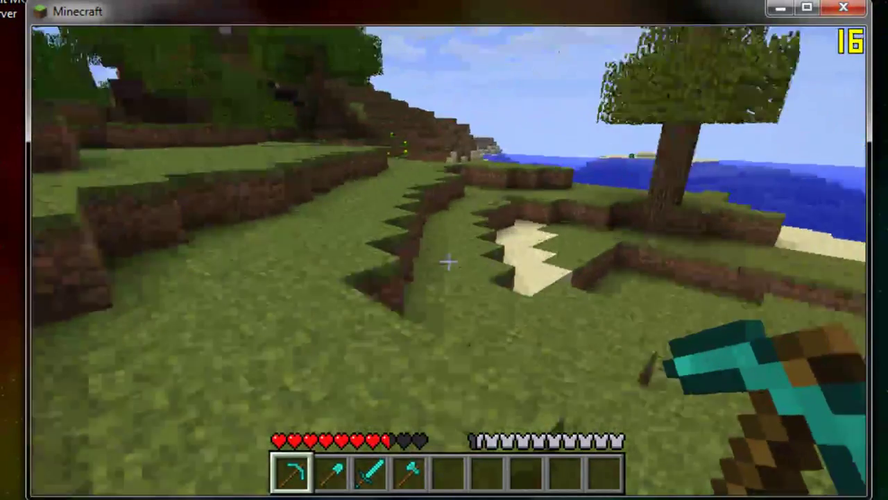
pyautogui.press('w')
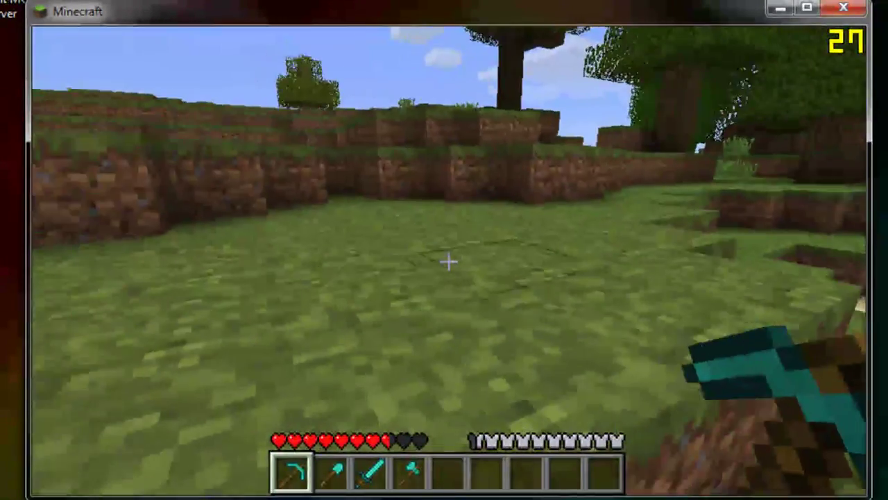
pyautogui.press('w')
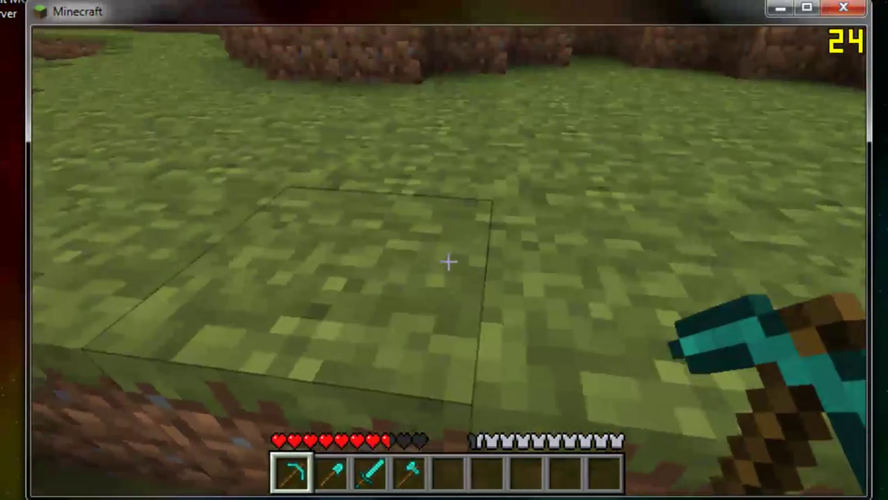
pyautogui.press('space')
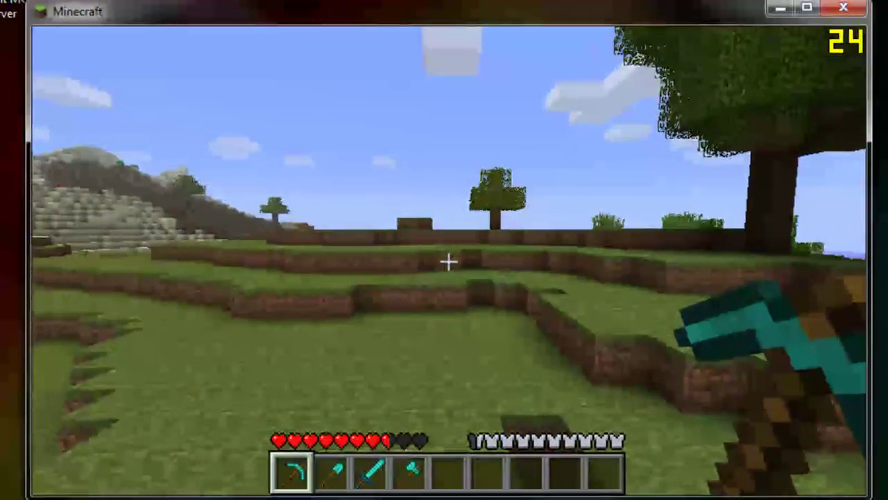
pyautogui.press('w')
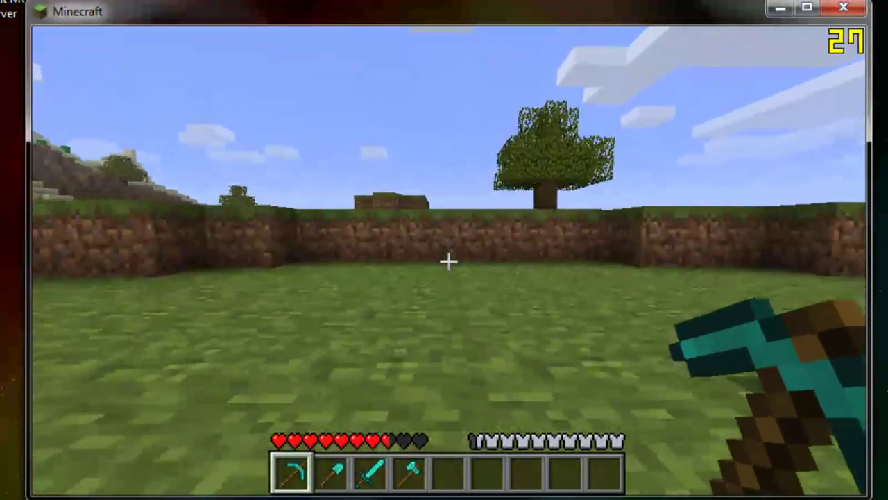
pyautogui.press('w')
pyautogui.press('space')
pyautogui.press('space')
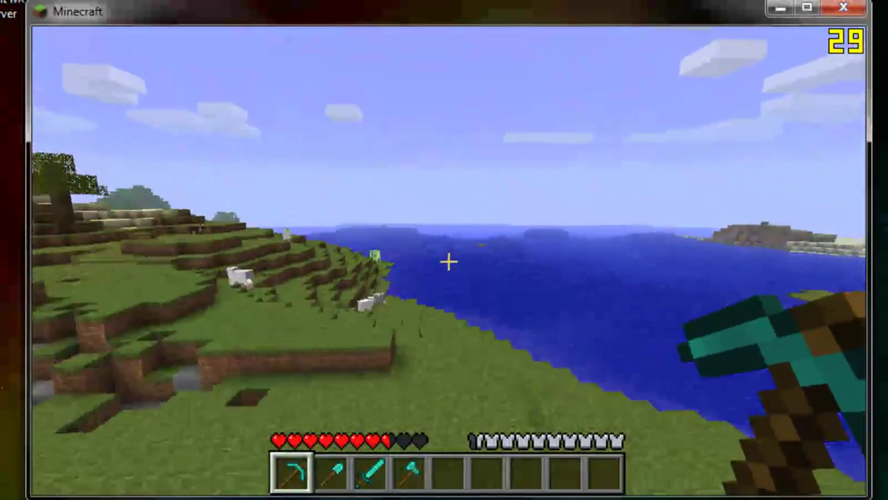
pyautogui.press('w')
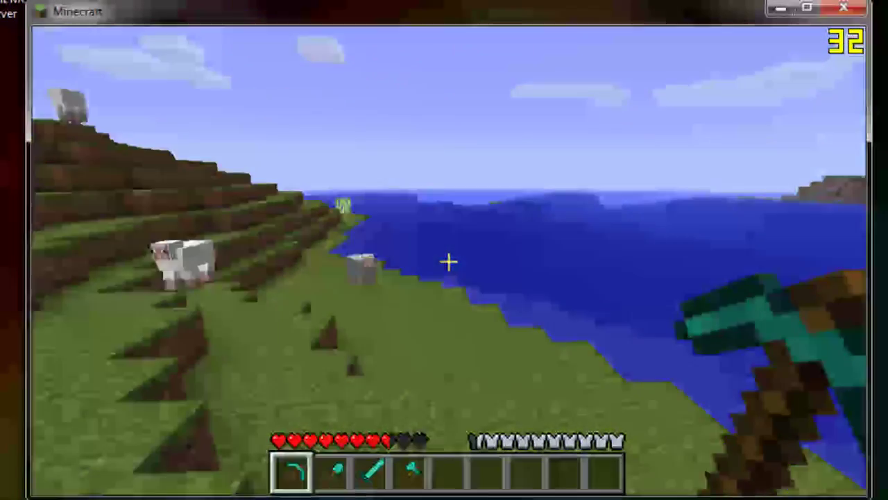
# Travel along the shoreline past the stepped dirt hillside and up onto the grassy hill with the trees.
pyautogui.press('s')
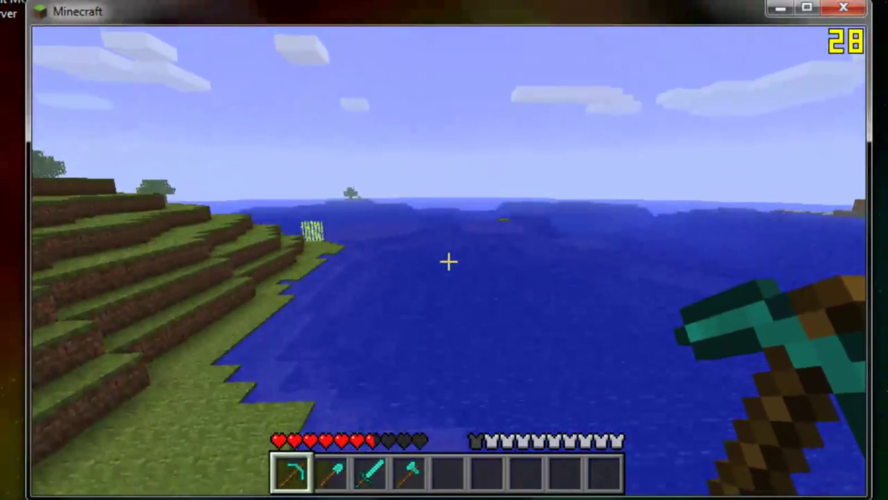
pyautogui.press('w')
pyautogui.press('w')
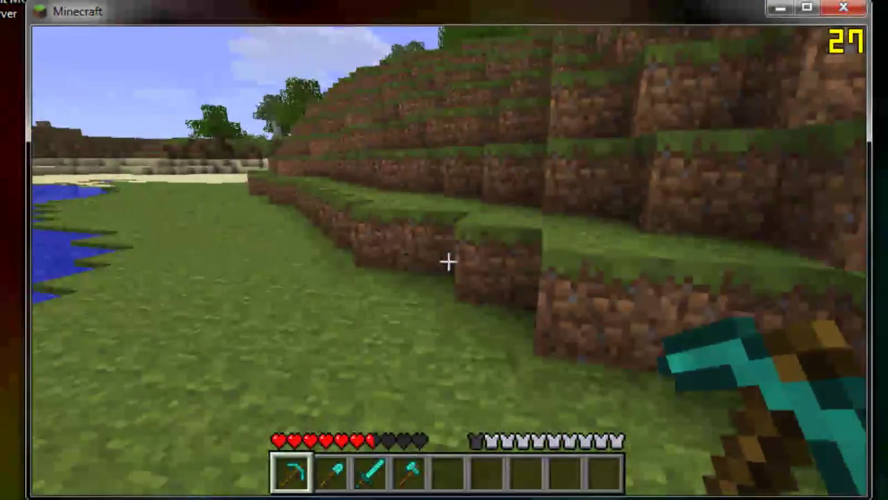
pyautogui.press('w')
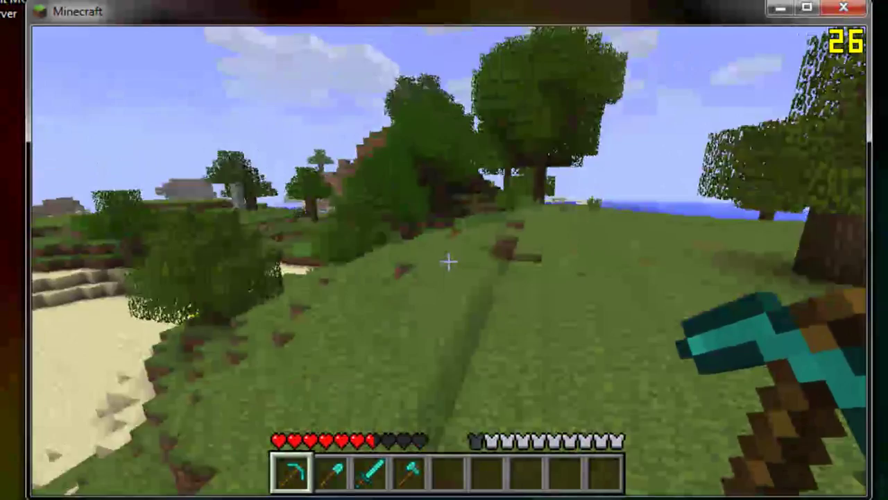
pyautogui.press('w')
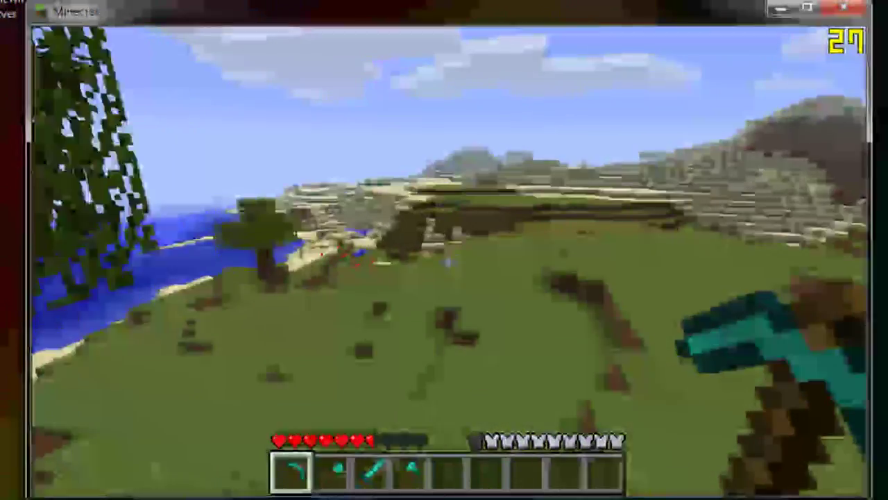
# Cross the open grass terraces into the desert and climb the sand steps toward the cactus-topped hill.
pyautogui.press('w')
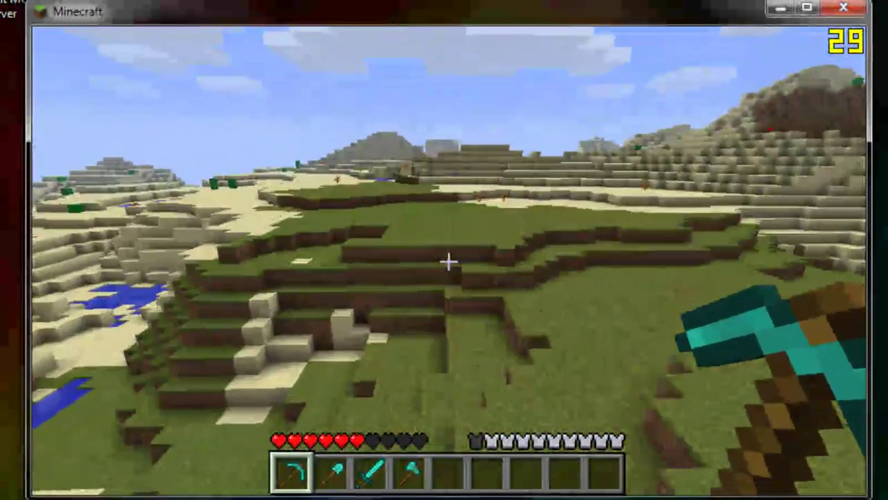
pyautogui.press('w')
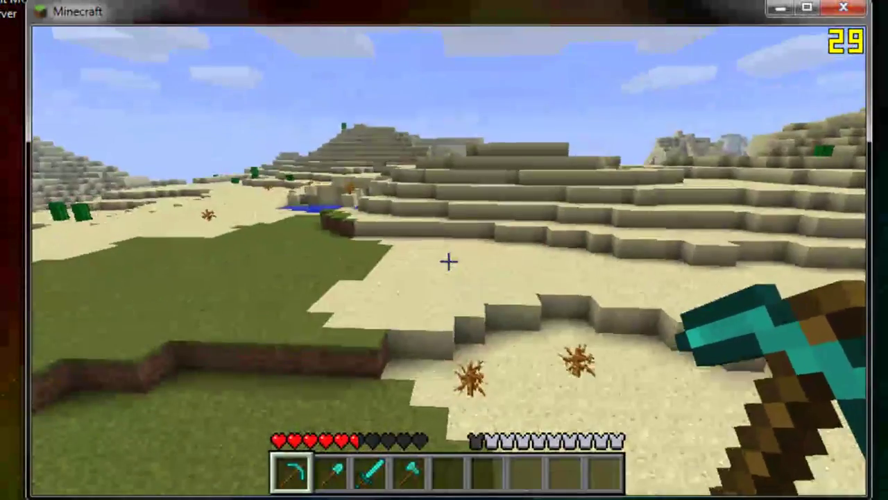
pyautogui.press('w')
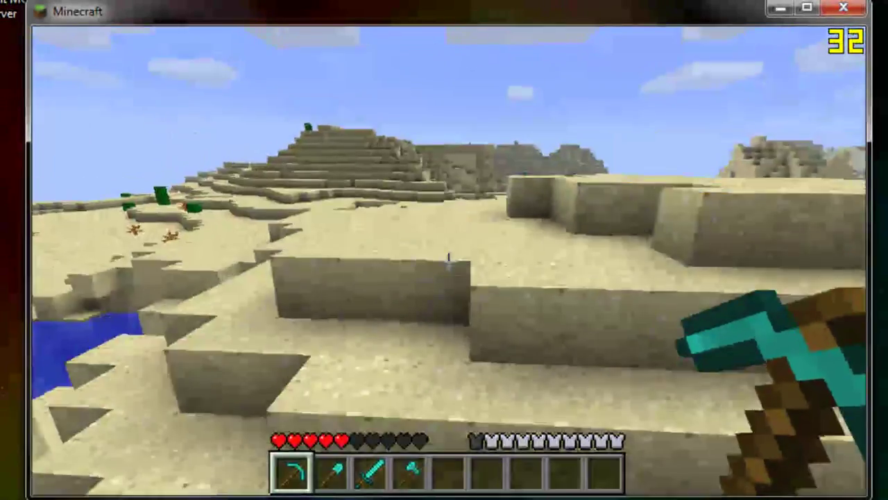
pyautogui.press('w')
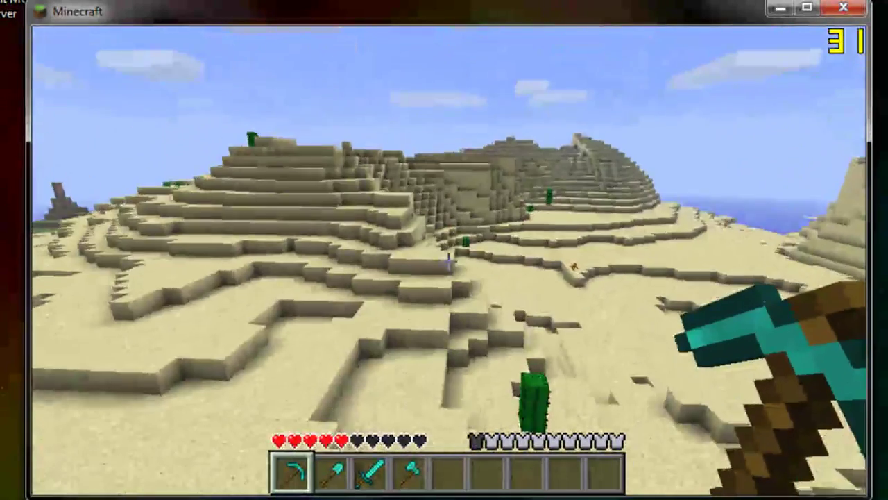
# Turn on flying and move low over the desert sand past the cacti, facing the gap between the sand hills.
pyautogui.press('f')
pyautogui.press('w')
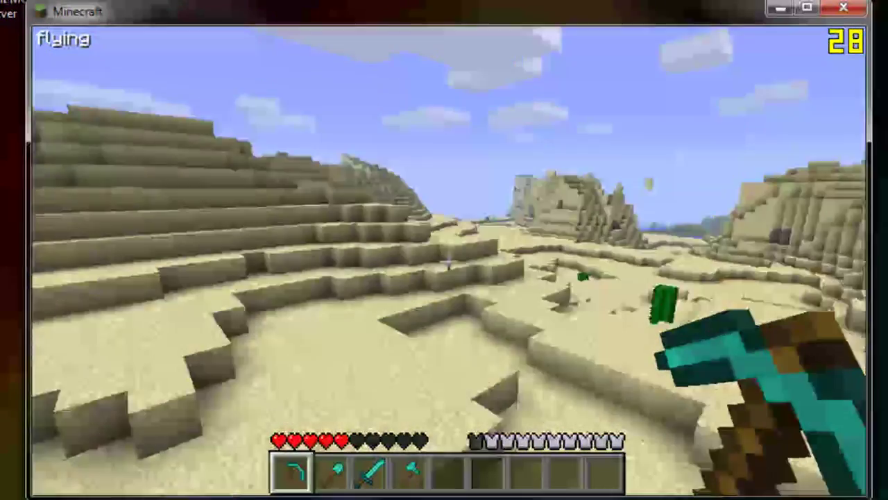
pyautogui.press('w')
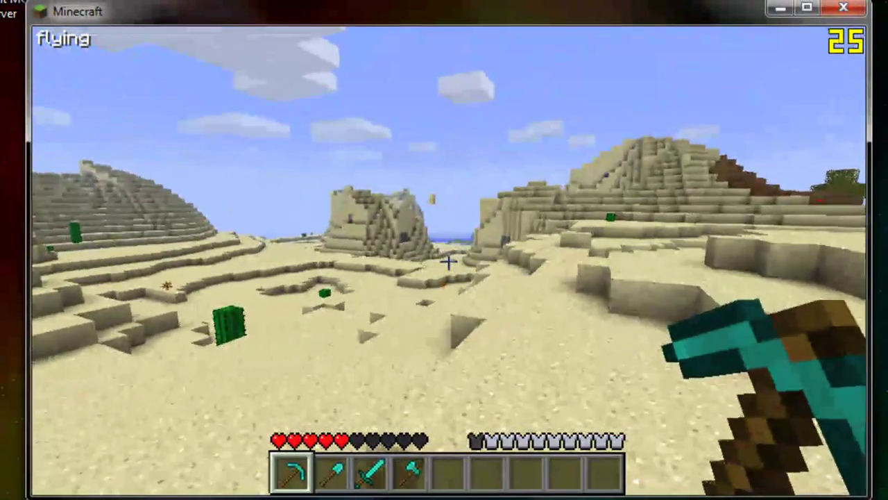